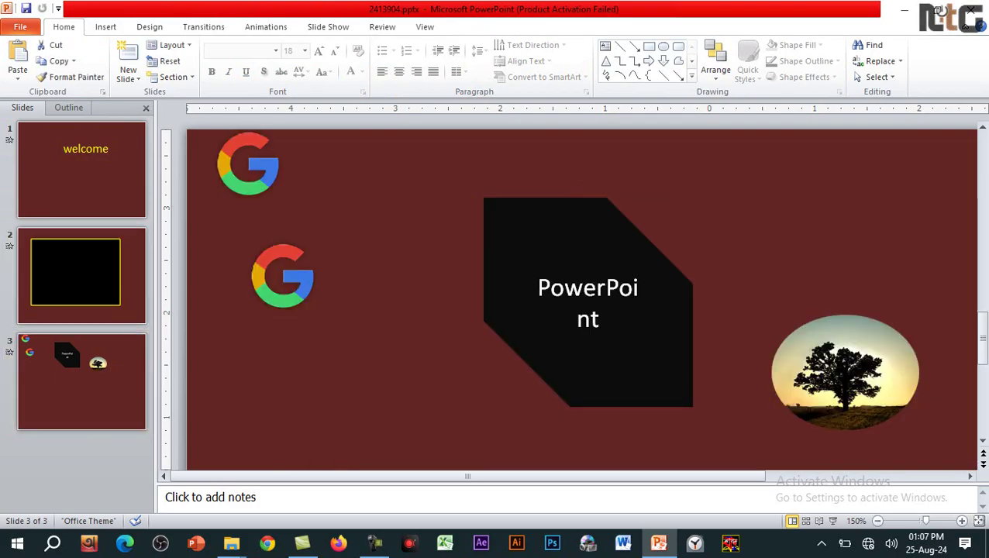
Browse slides 1, 2 and 3, ending on the yellow 'welcome' title slide.
click(81, 169)
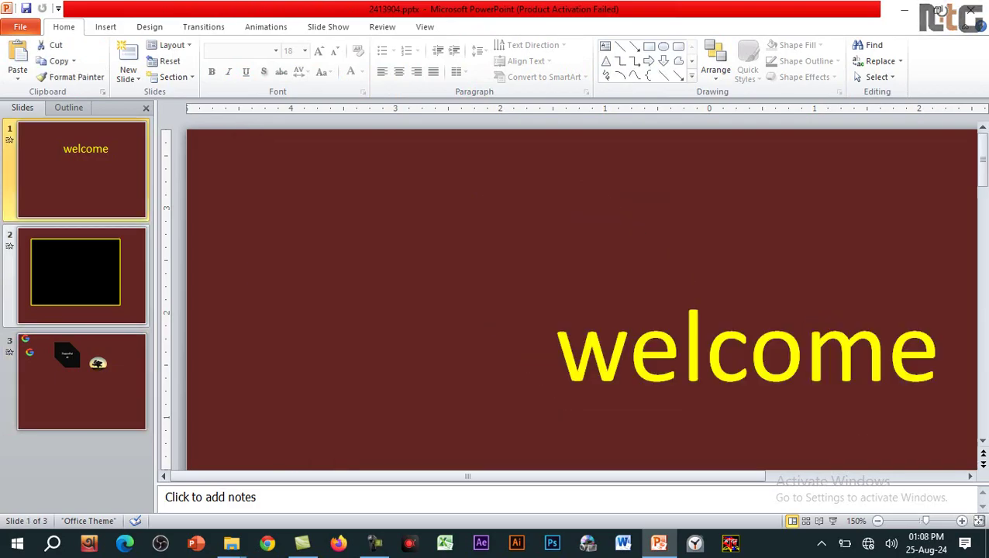
click(81, 275)
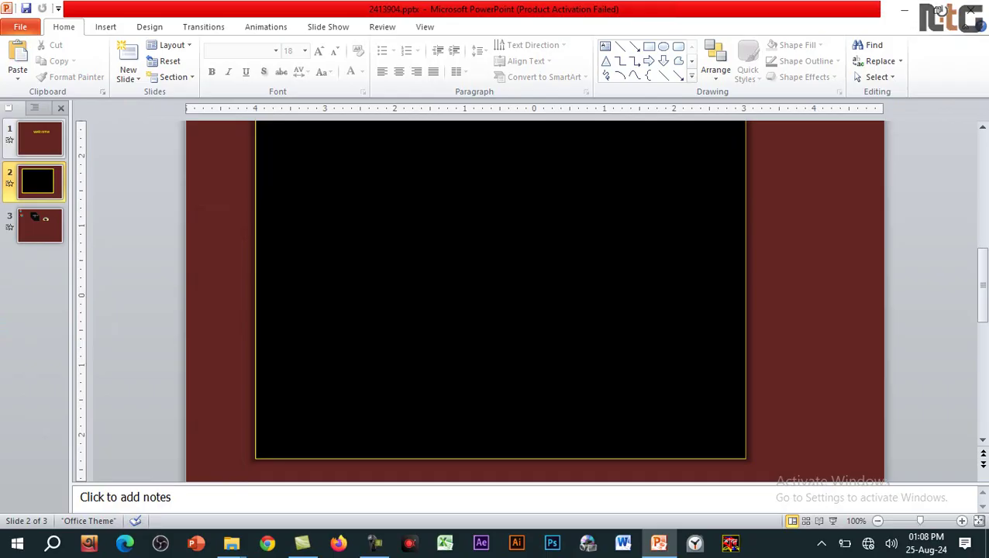
click(40, 139)
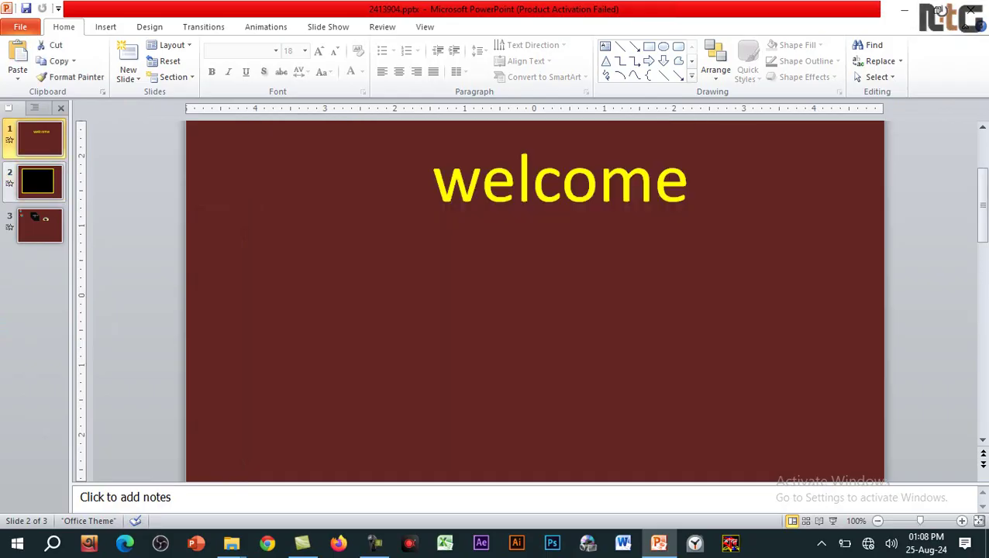
key(Down)
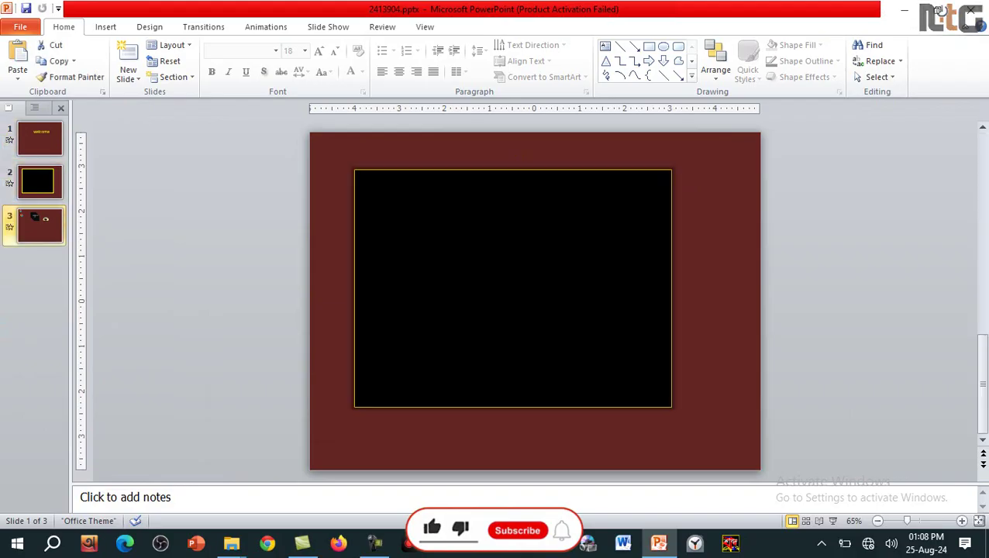
key(Down)
key(Up)
key(Up)
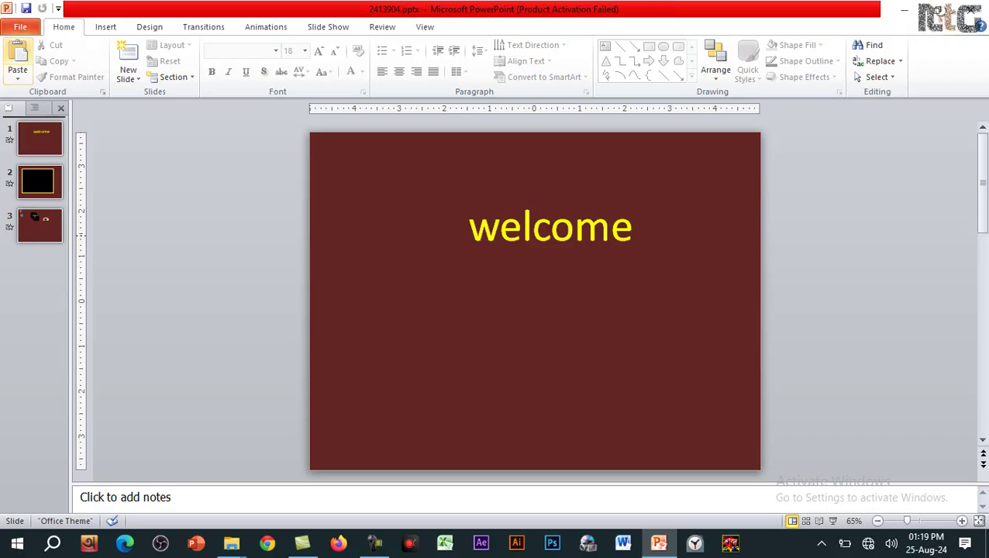
Show the Backstage Info page for 2413904 (3 slides, 29.8KB).
click(20, 28)
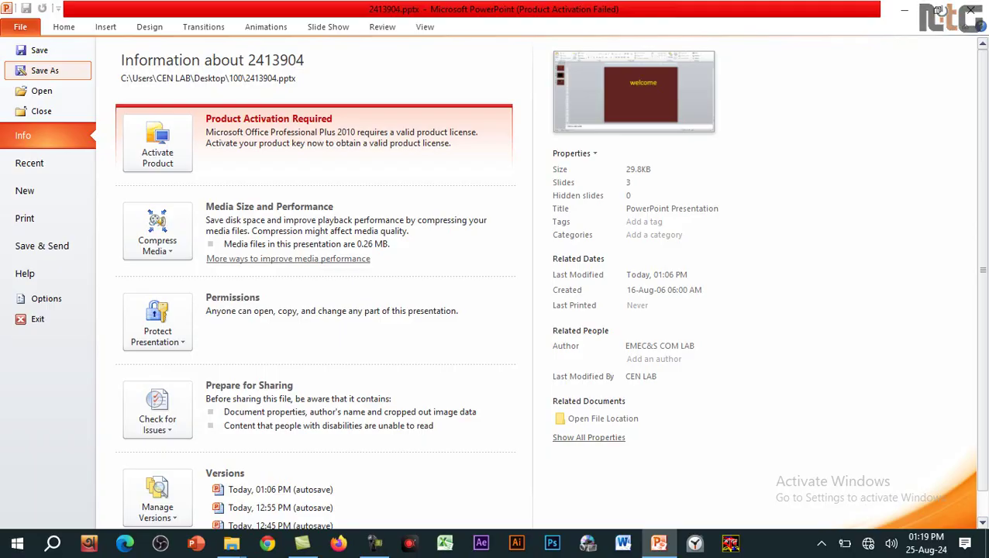
Save a copy of the presentation to the Desktop as 2413904.pdf in PDF format.
click(44, 70)
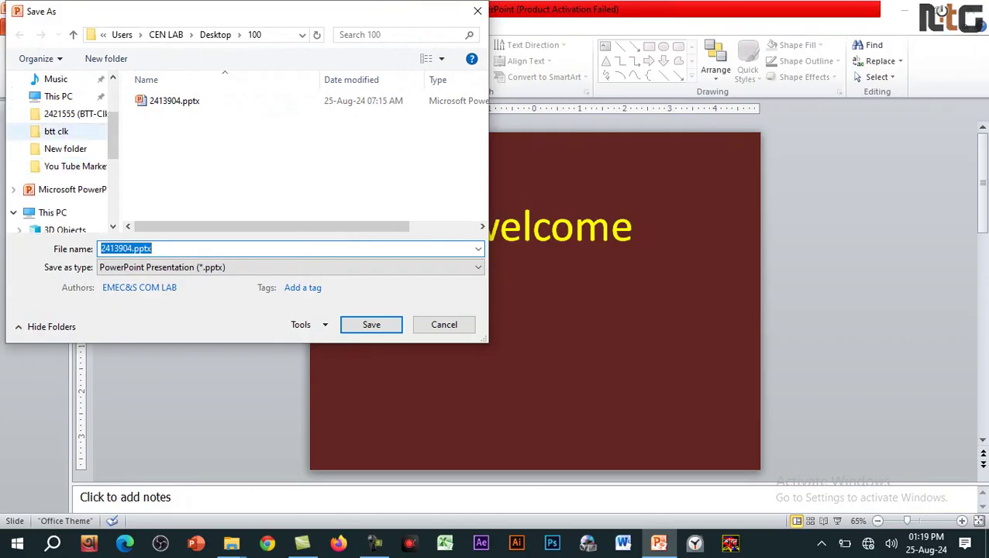
scroll(62, 141, up, 2)
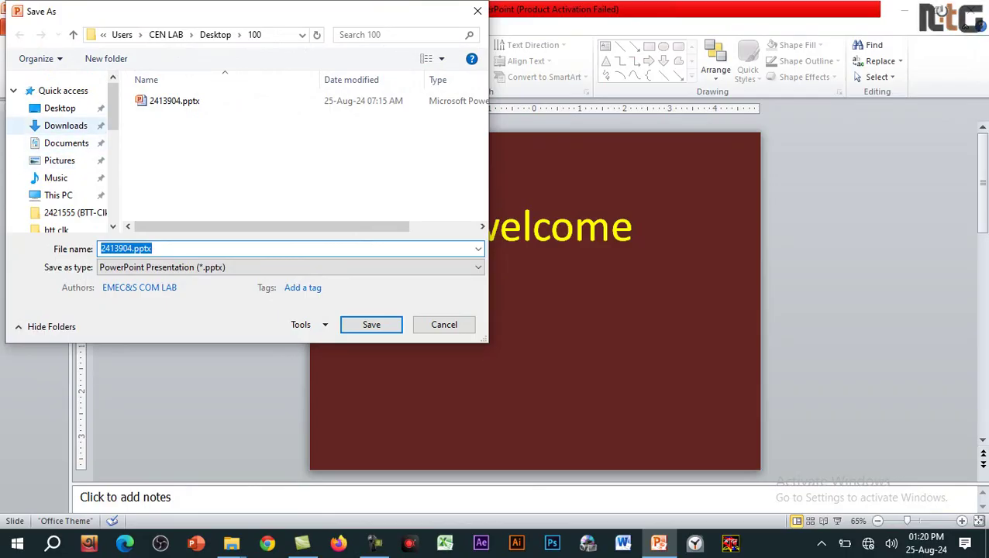
click(60, 108)
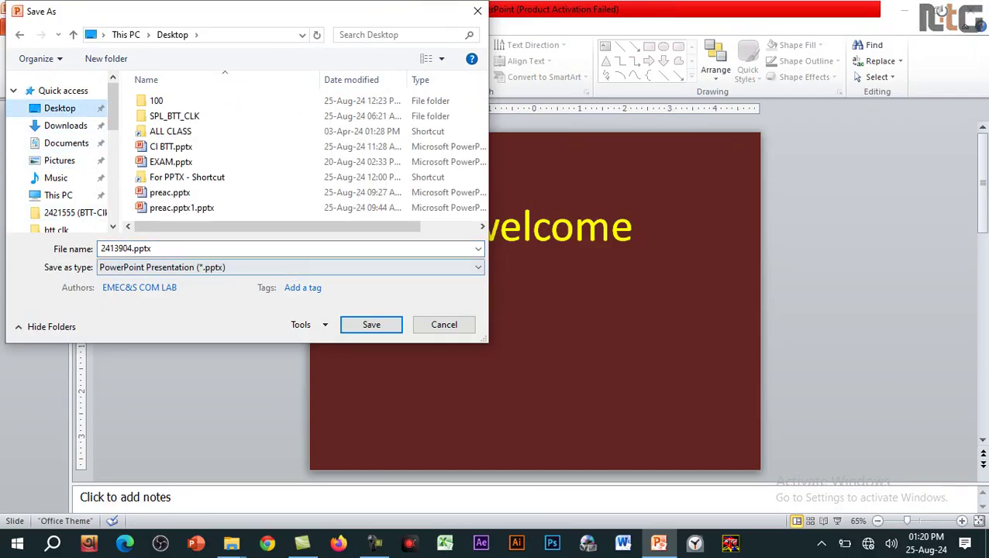
key(alt+Down)
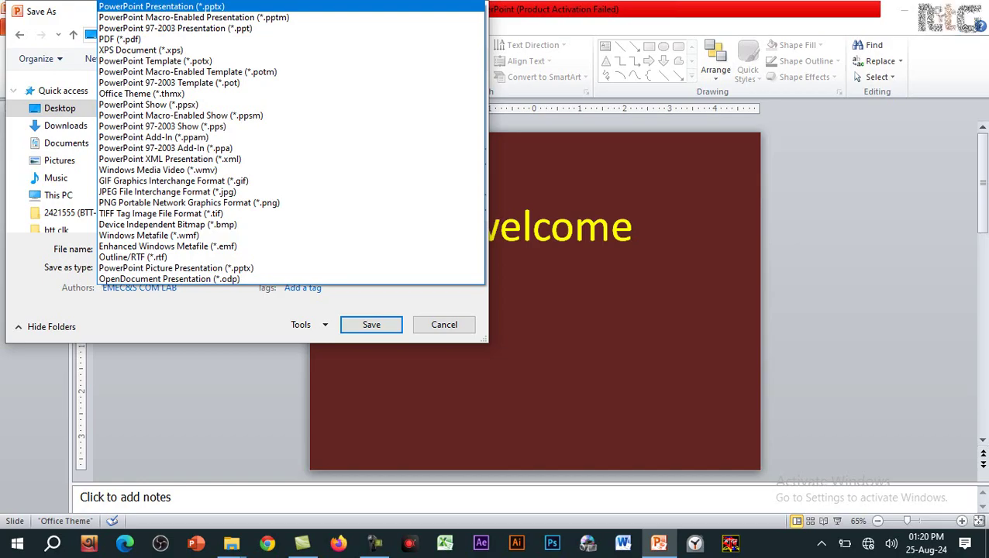
key(Up)
key(Up)
key(Up)
key(Up)
key(Up)
key(Up)
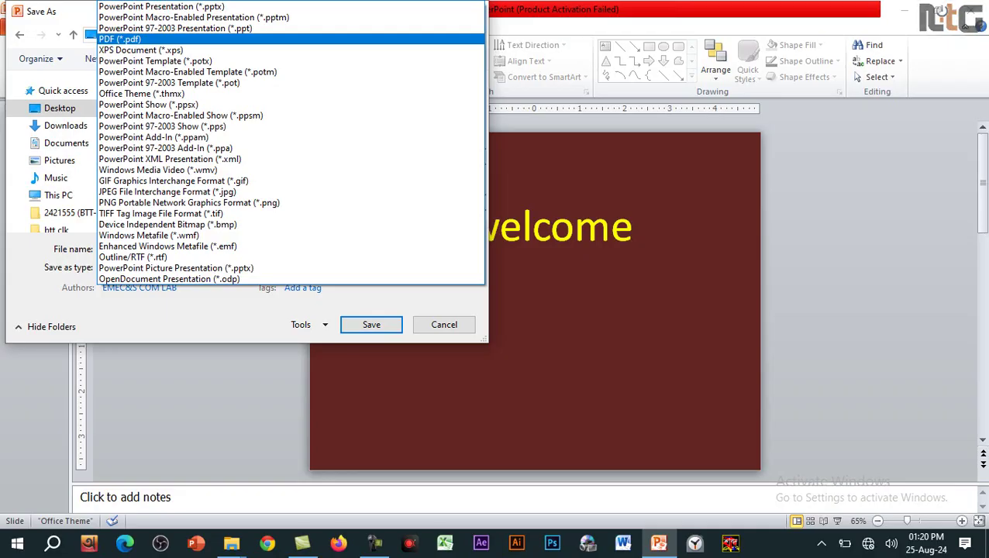
click(119, 38)
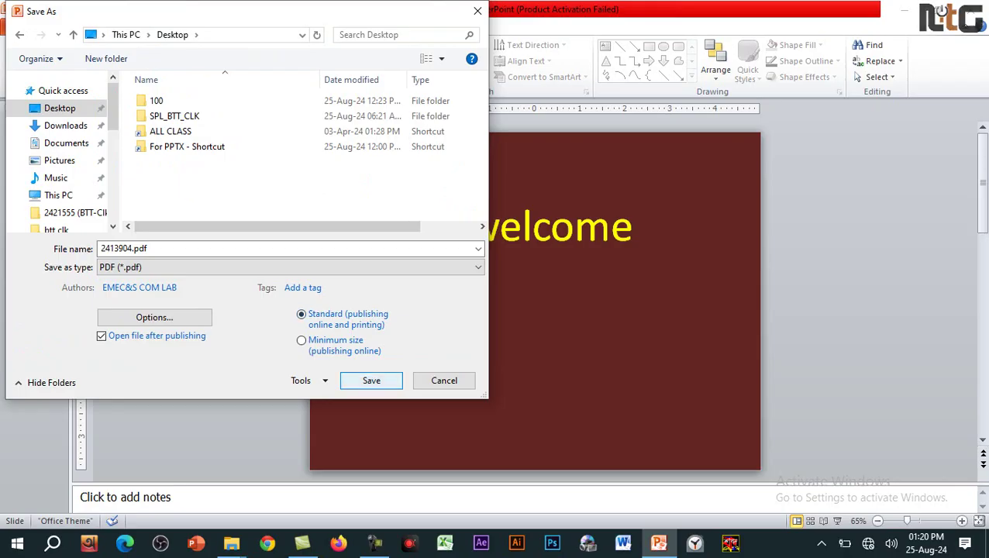
click(371, 379)
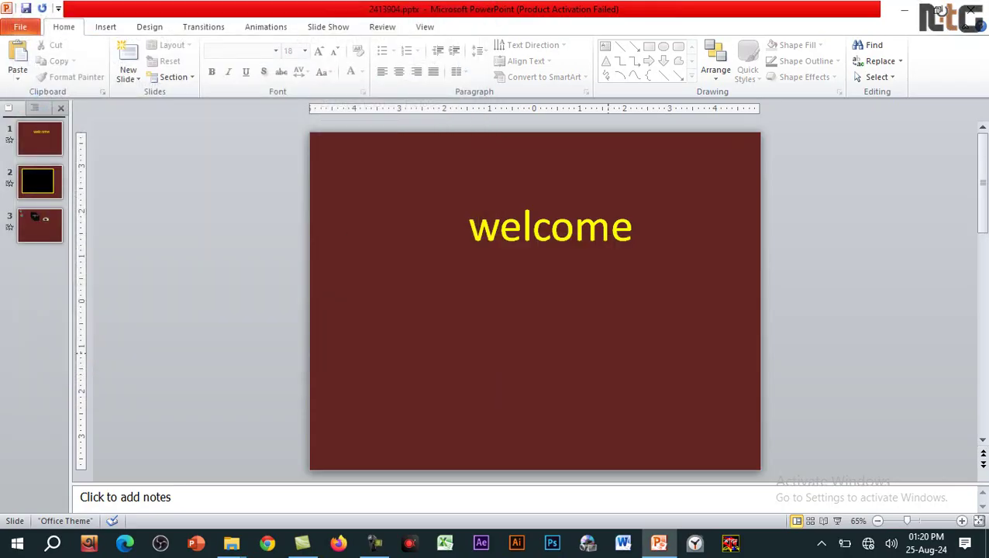
Change the default app for .pdf files to Microsoft Edge through 2413904.pdf's Properties.
click(905, 10)
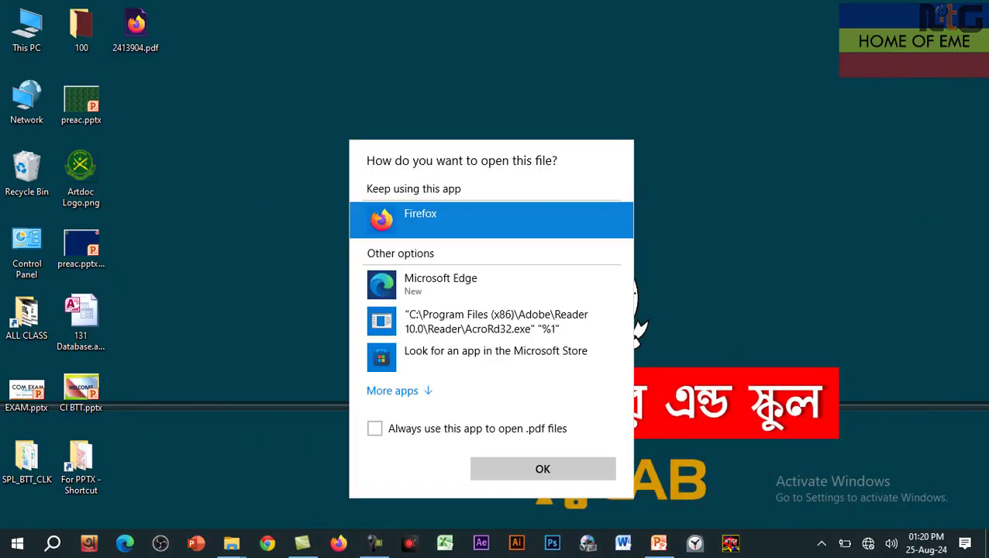
key(Return)
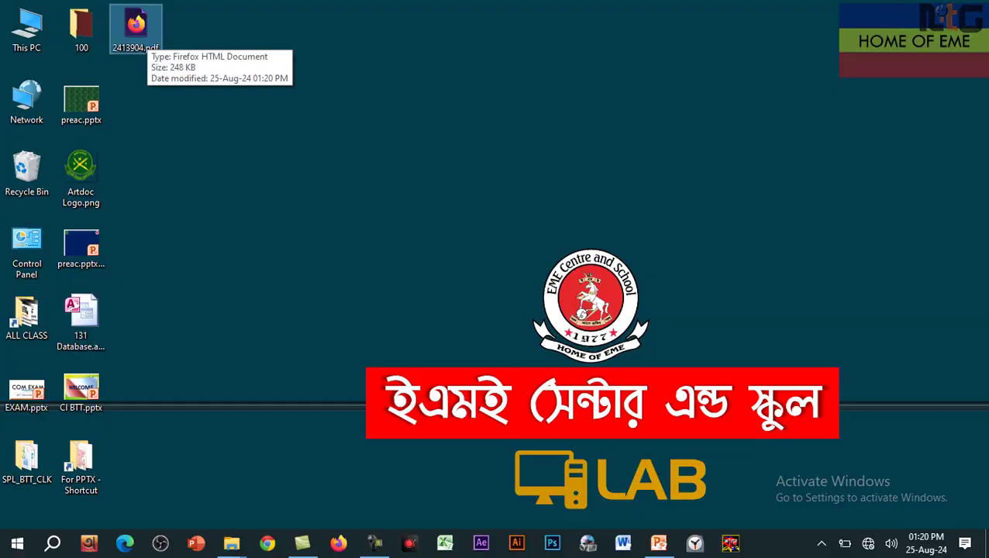
right_click(135, 27)
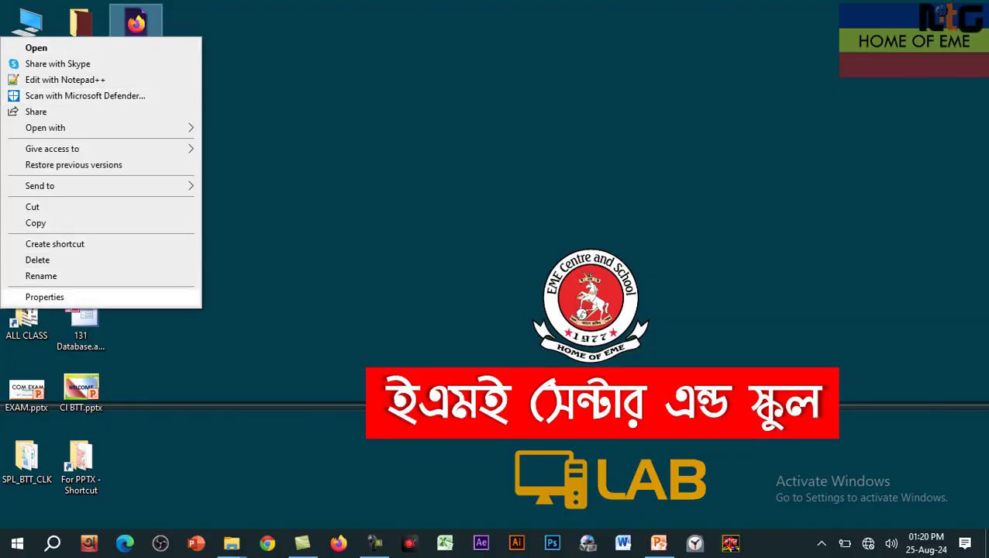
click(44, 297)
click(359, 151)
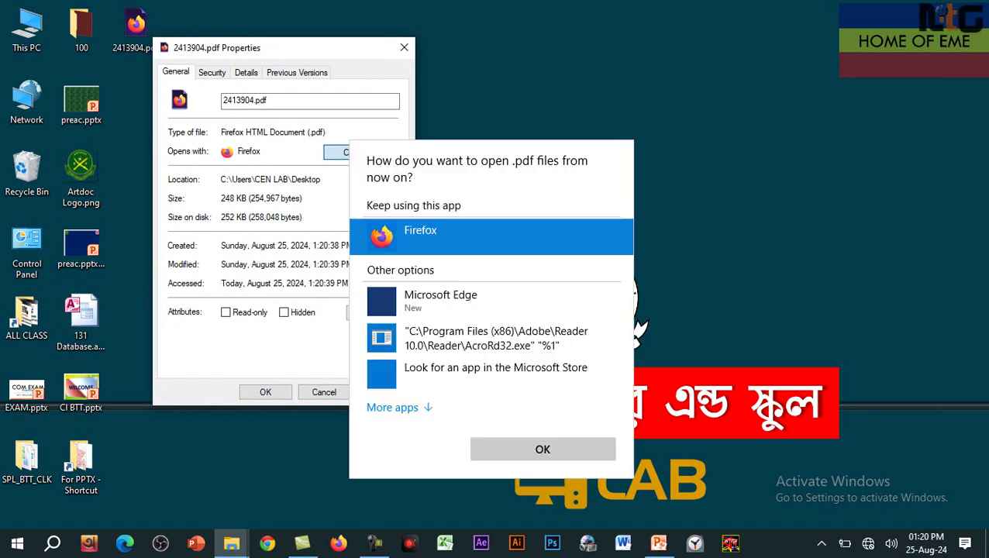
click(441, 301)
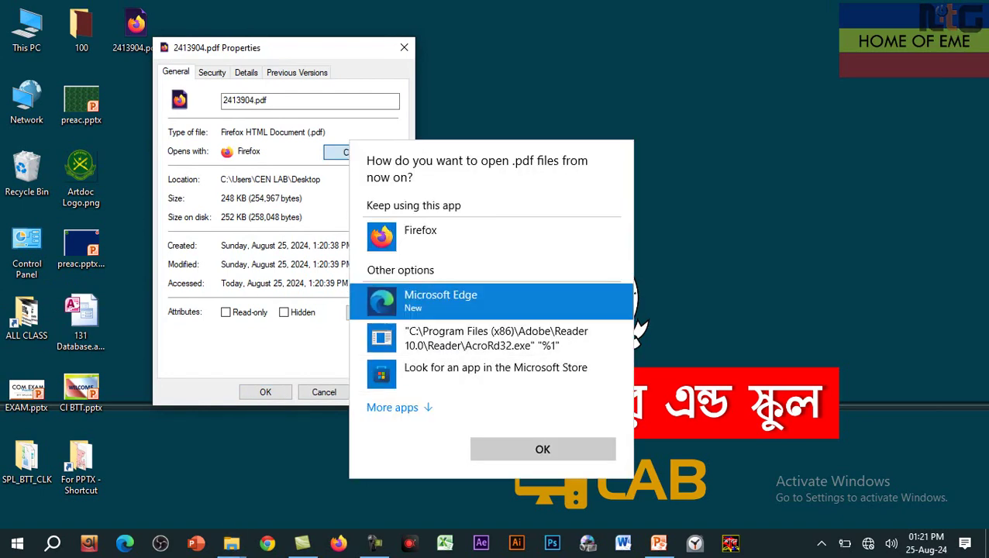
click(543, 449)
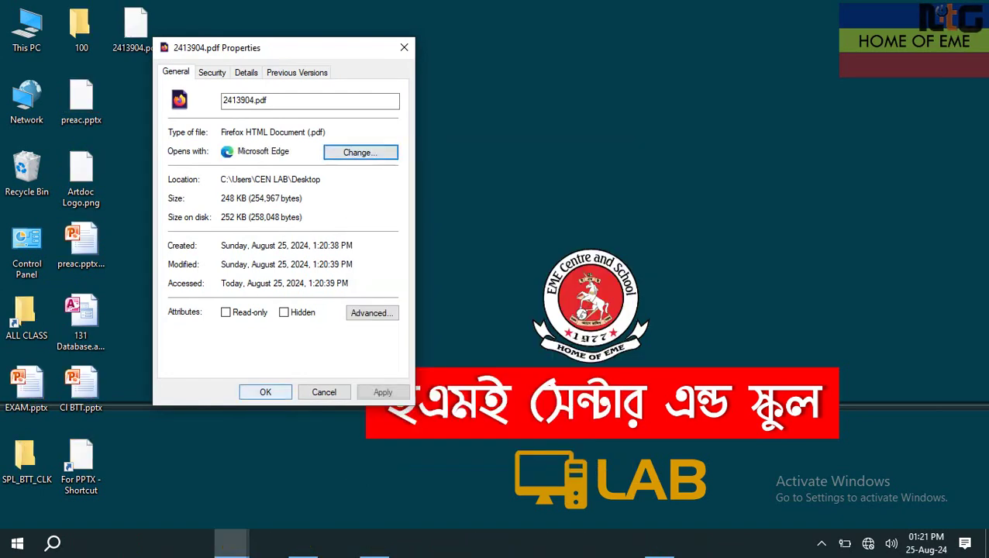
key(Return)
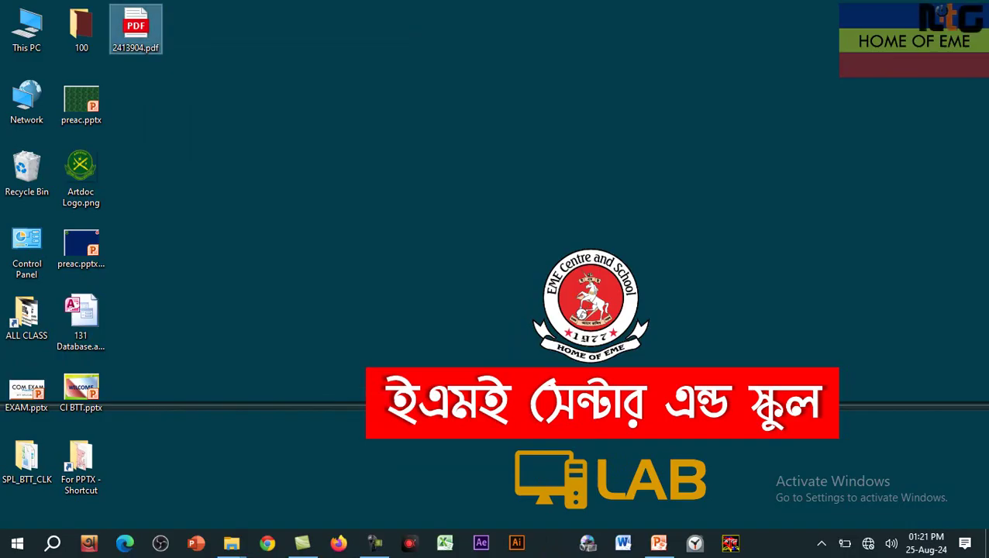
key(Return)
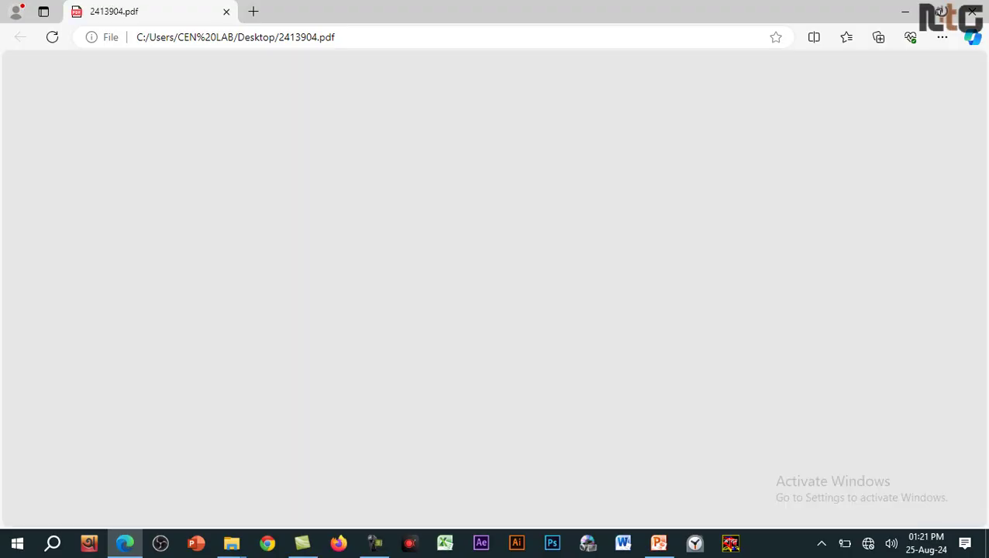
scroll(489, 302, down, 1)
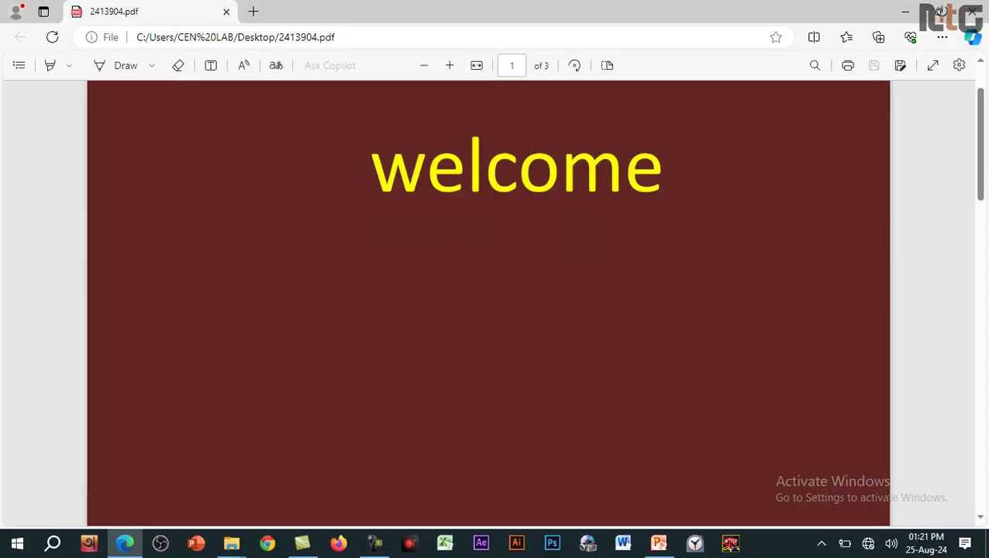
scroll(489, 303, down, 6)
scroll(489, 302, down, 7)
scroll(489, 302, up, 4)
scroll(488, 302, up, 8)
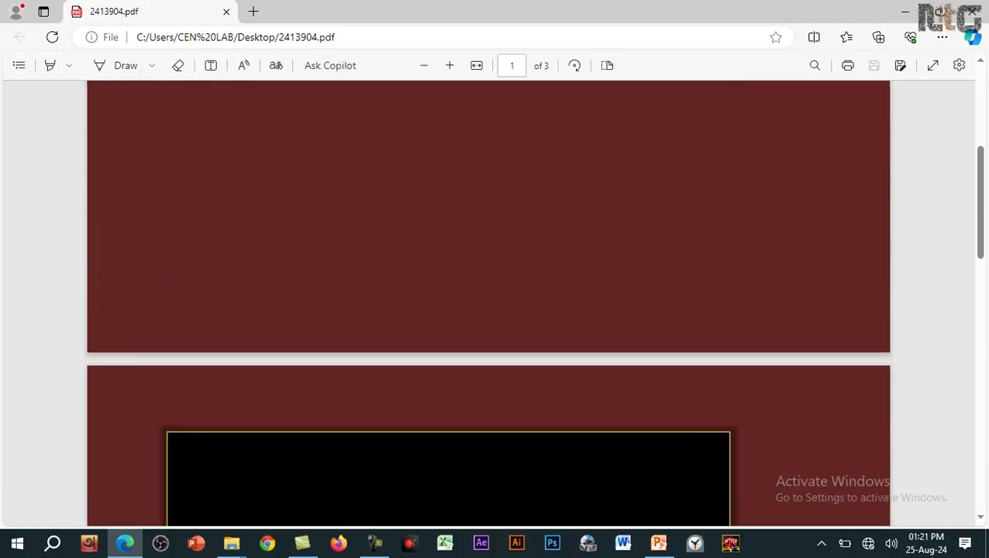
scroll(489, 302, up, 3)
scroll(489, 303, down, 4)
scroll(489, 302, down, 8)
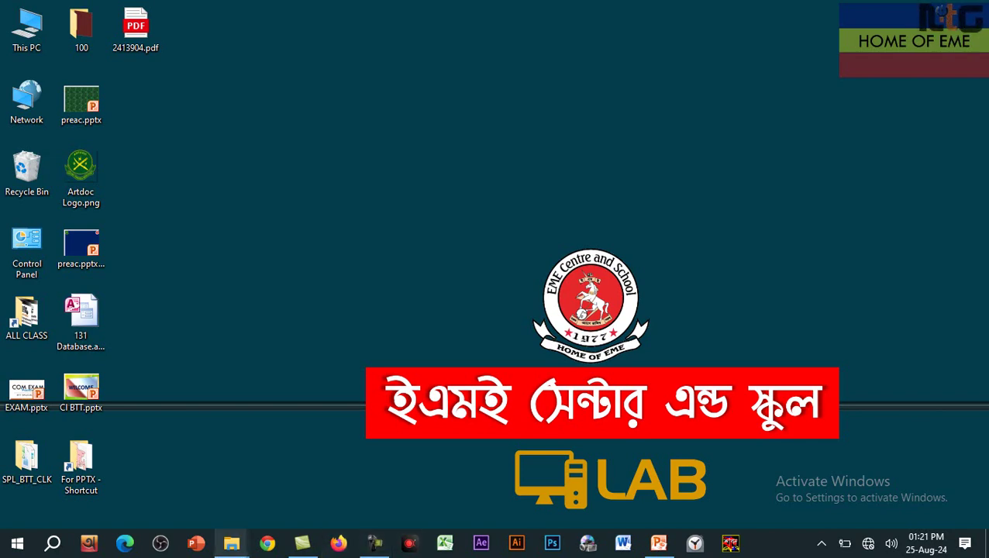
Bring PowerPoint back and move slide 1's welcome text box lower, toward the centre.
click(659, 543)
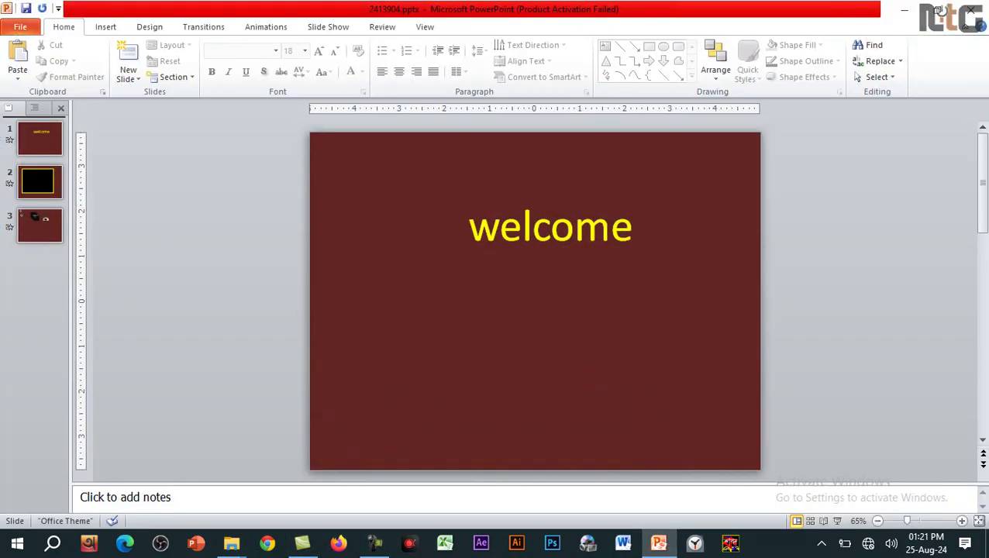
click(41, 225)
click(40, 140)
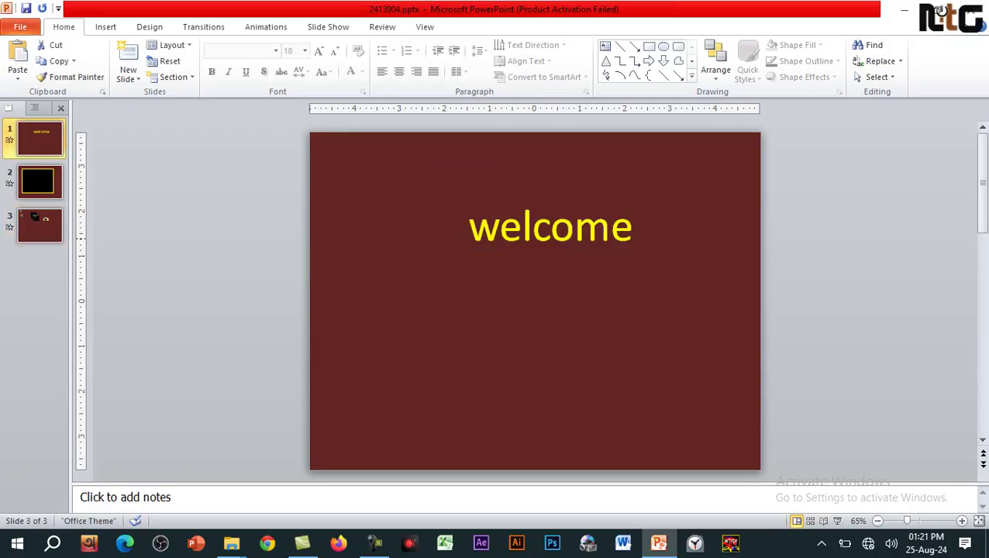
click(500, 229)
drag(551, 255, 551, 314)
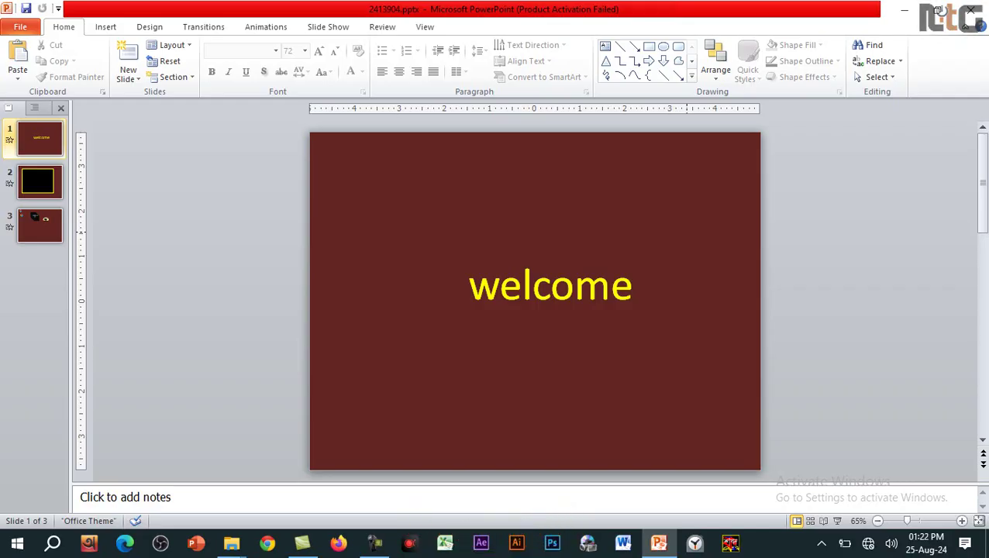
Export only the current welcome slide to the Desktop as 2413904.png, then minimize PowerPoint.
click(20, 26)
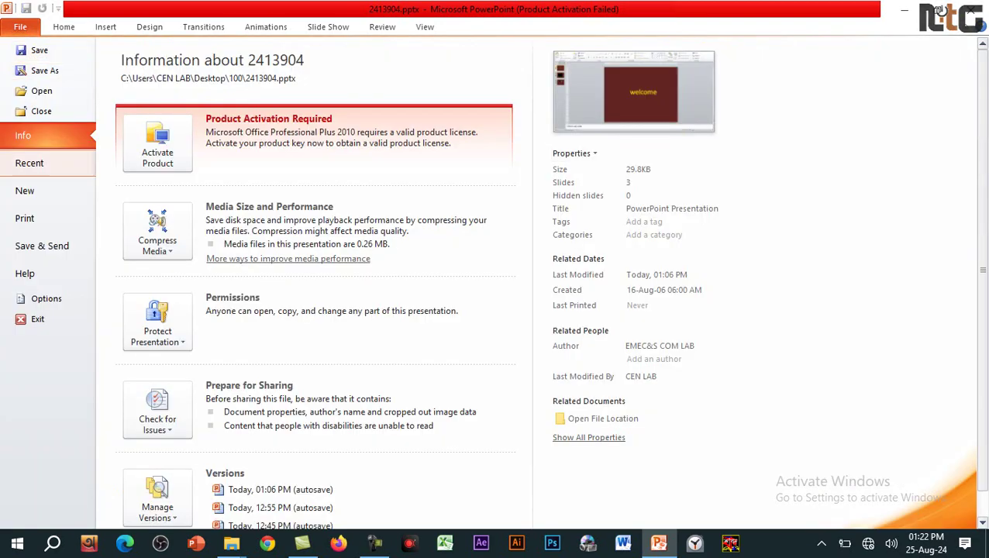
click(44, 69)
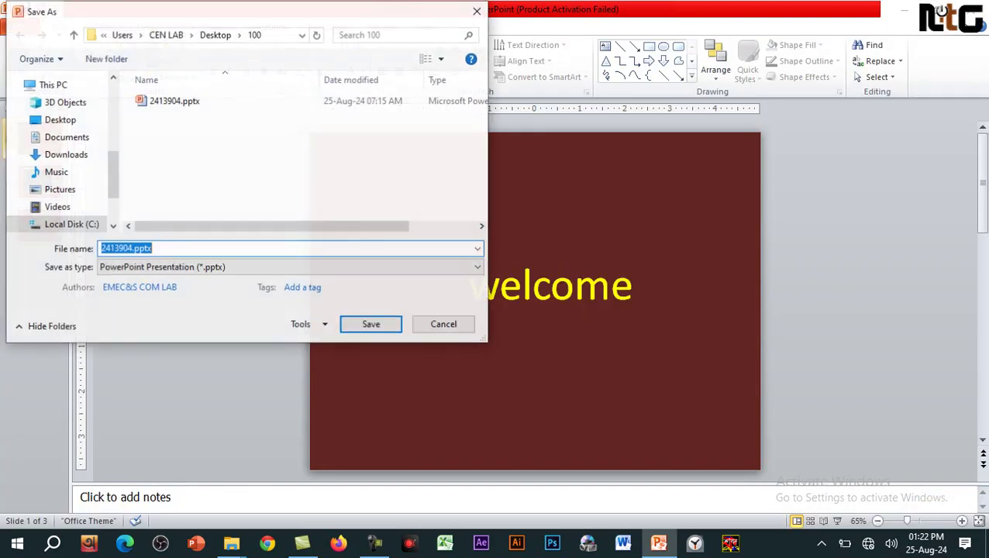
scroll(60, 156, up, 5)
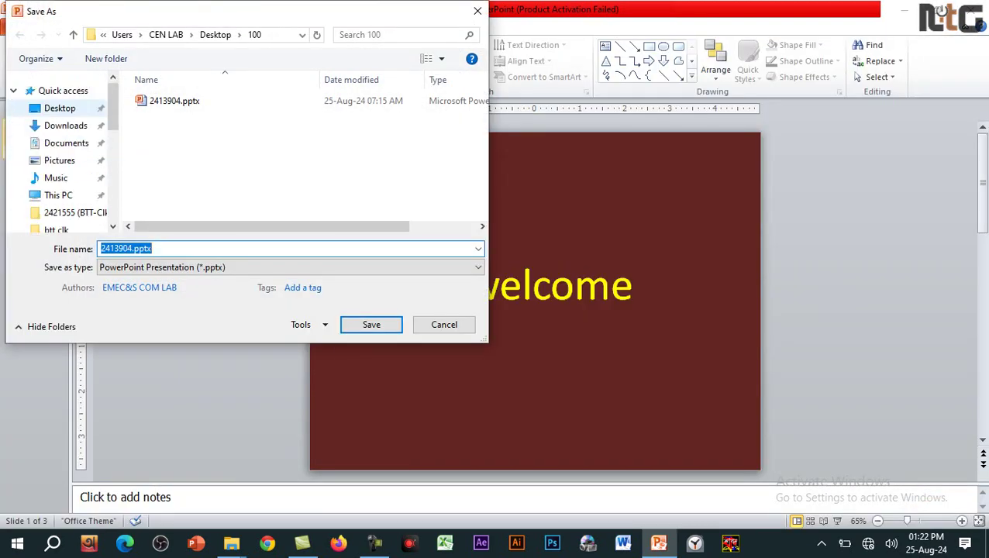
click(60, 108)
click(287, 267)
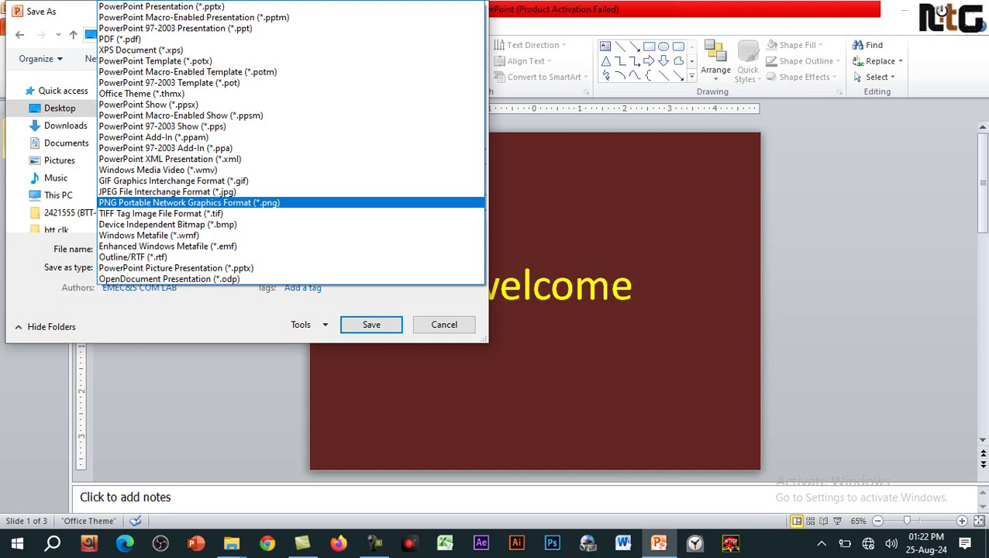
key(Return)
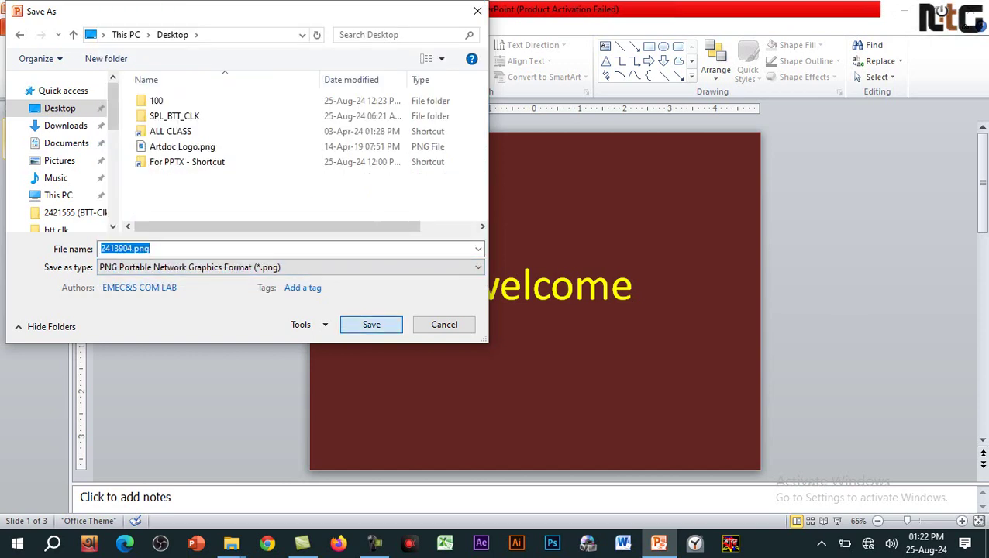
key(Return)
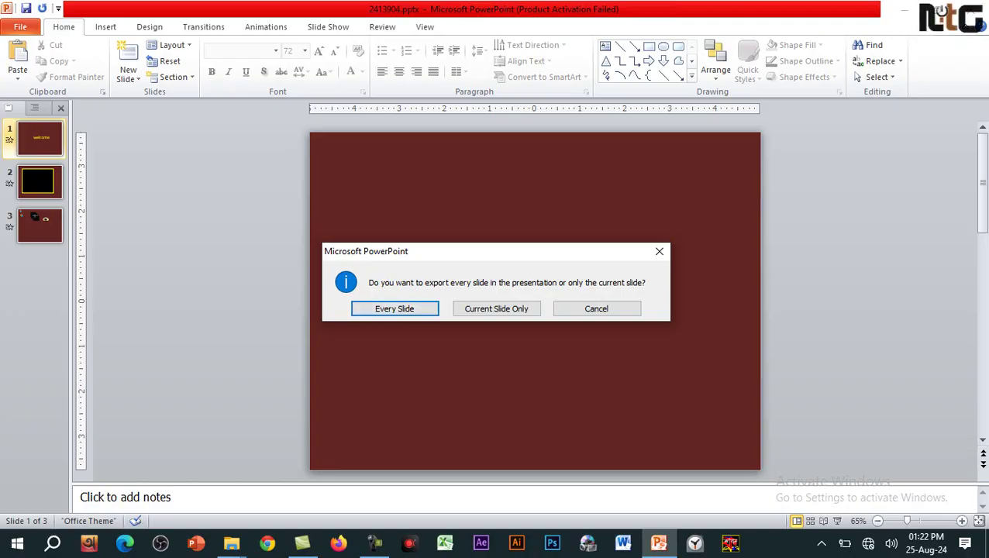
click(487, 308)
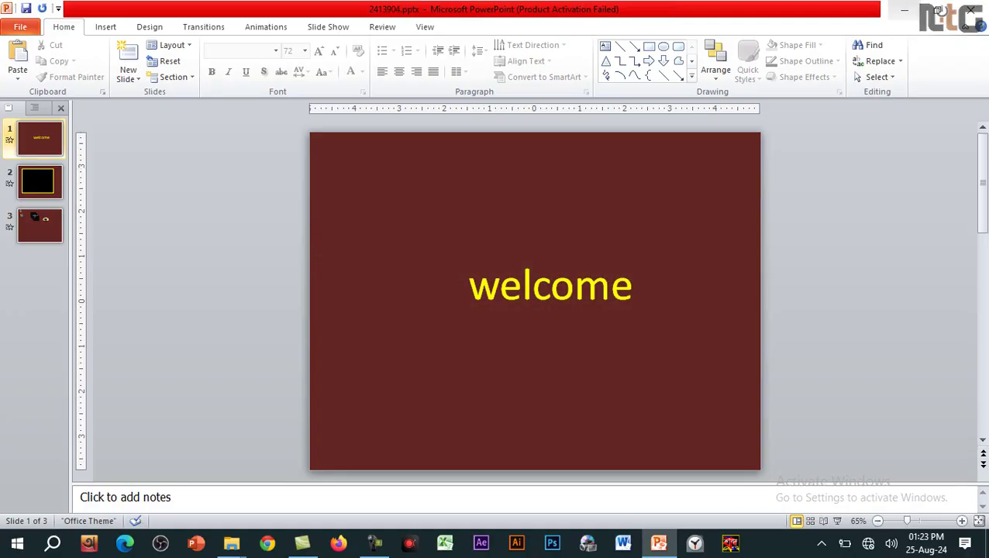
click(904, 10)
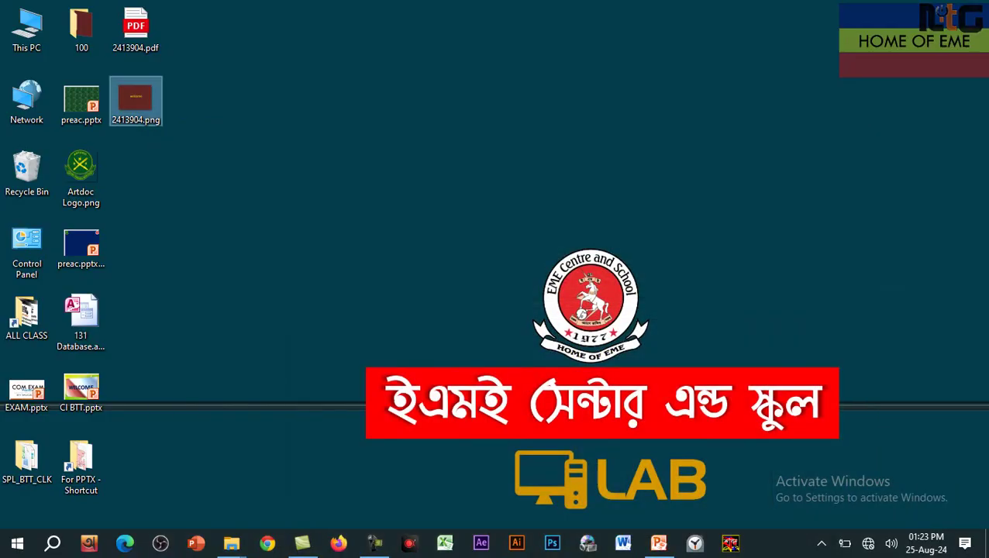
Open 2413904.png in Photos and zoom in and out to inspect the welcome image.
double_click(136, 99)
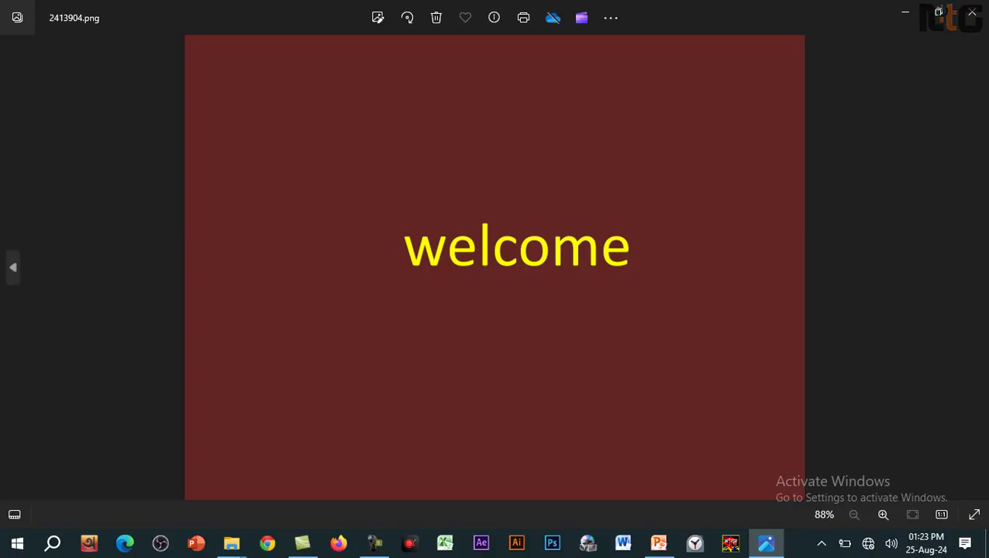
scroll(494, 267, up, 3)
scroll(495, 267, up, 4)
scroll(494, 267, down, 4)
scroll(495, 266, up, 4)
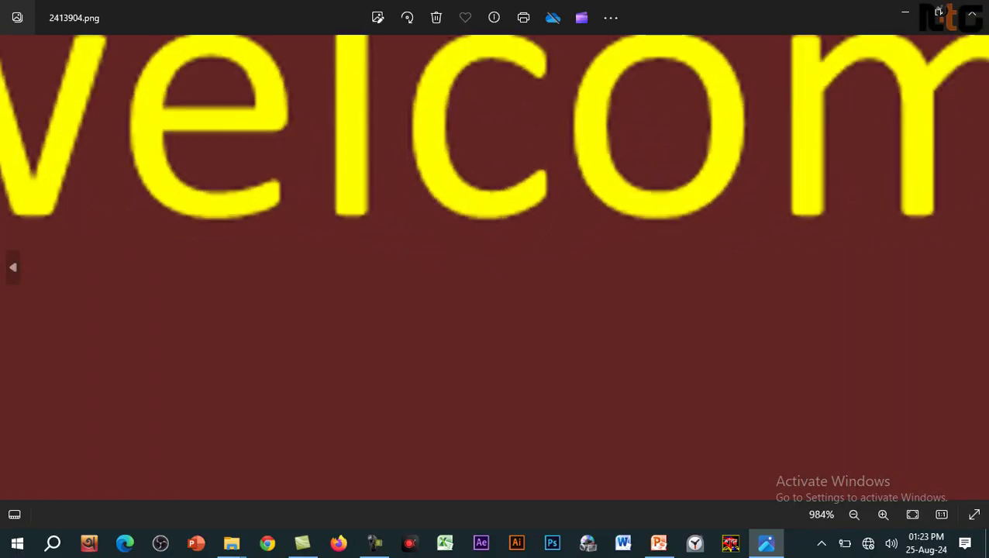
scroll(494, 267, up, 6)
scroll(494, 267, down, 6)
scroll(495, 267, down, 4)
scroll(495, 267, down, 2)
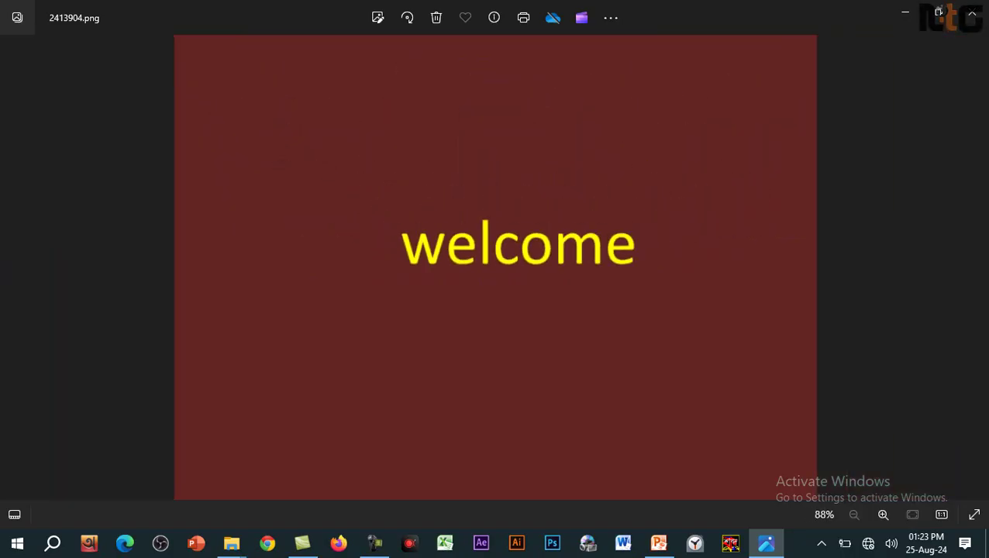
scroll(494, 267, up, 3)
scroll(495, 267, up, 3)
scroll(494, 266, down, 4)
scroll(495, 267, down, 2)
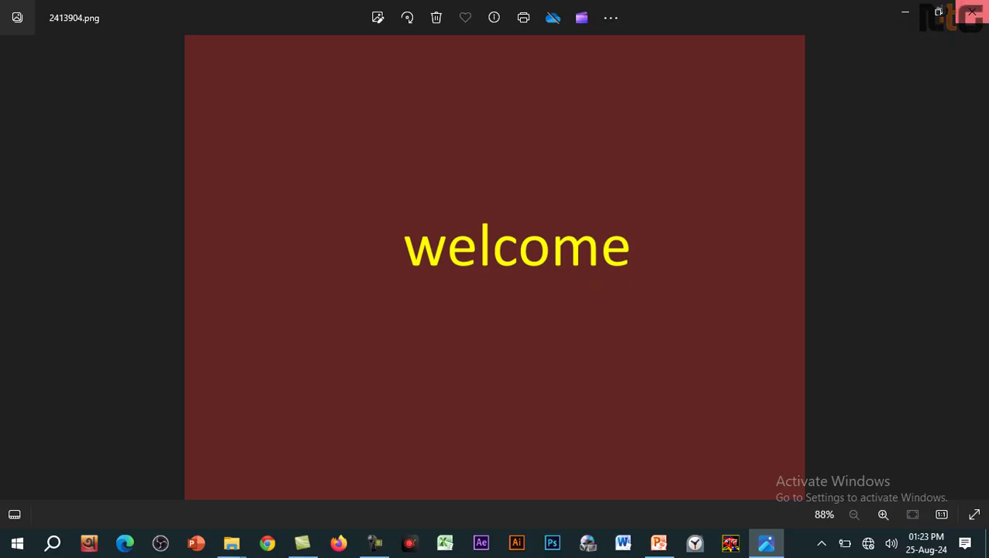
Close Photos and dismiss the desktop's right-click menu.
key(alt+F4)
right_click(181, 220)
key(Escape)
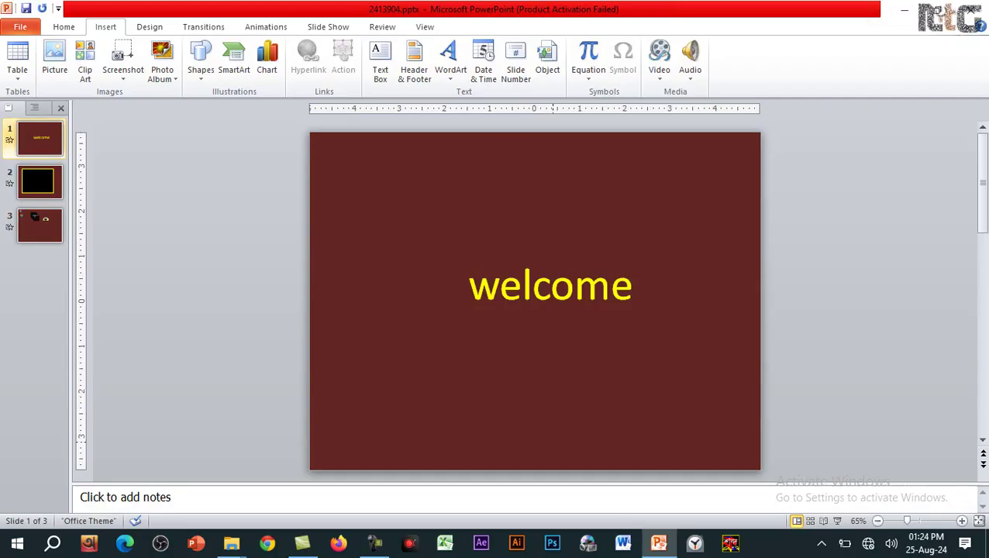
Widen the welcome text box, enlarge its font two steps, and recentre it.
click(575, 285)
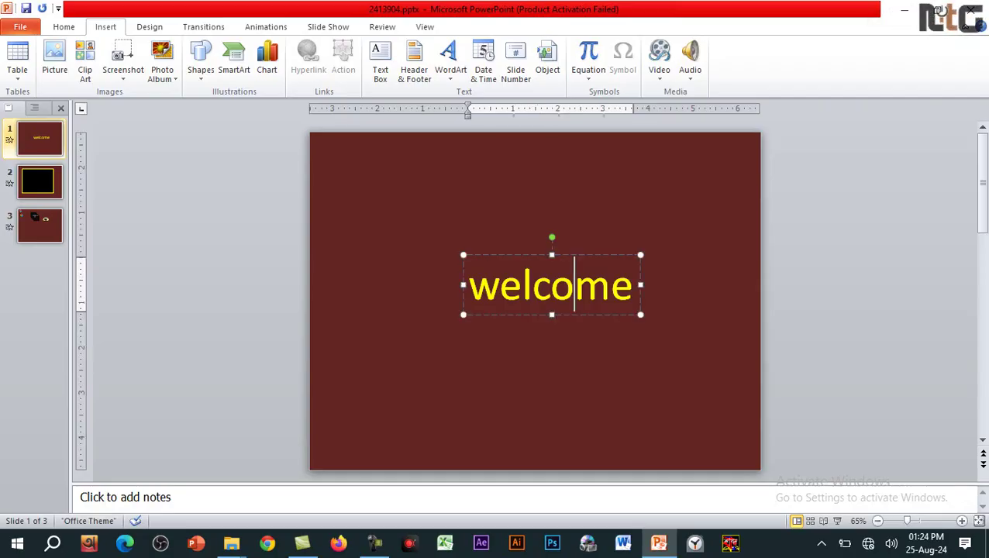
drag(512, 255, 463, 278)
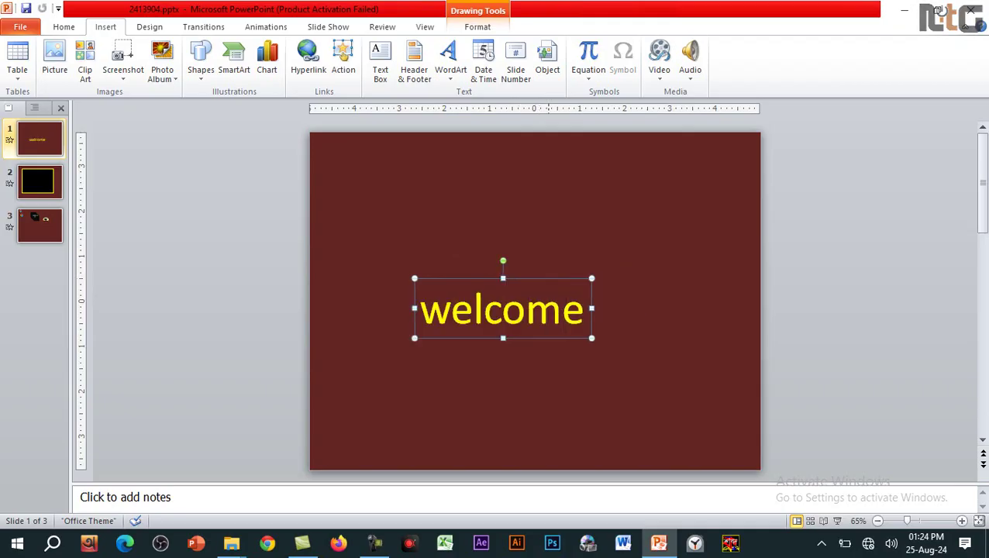
drag(593, 334, 727, 333)
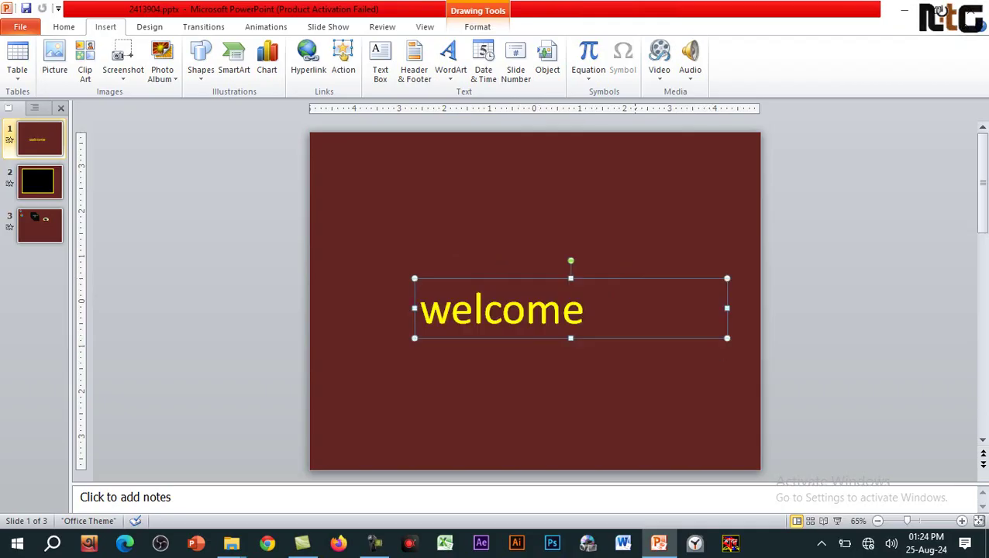
key(ctrl+shift+period)
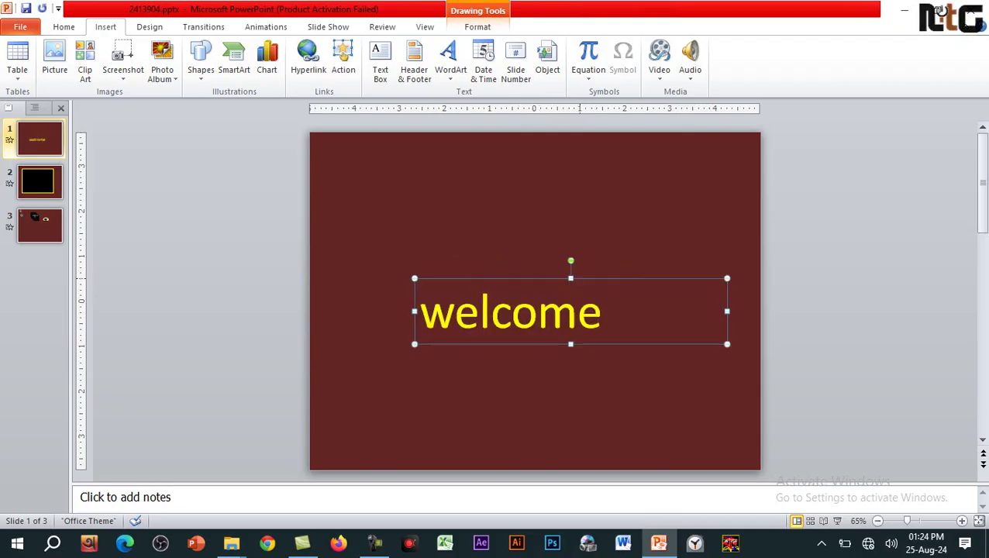
key(ctrl+shift+period)
key(ctrl+shift+period)
key(ctrl+shift+period)
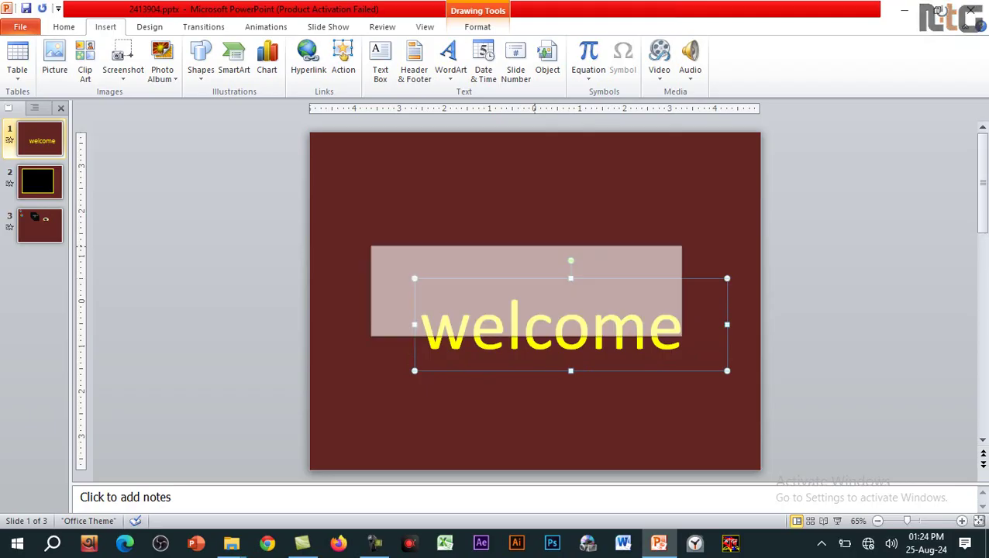
drag(543, 326, 519, 290)
key(Escape)
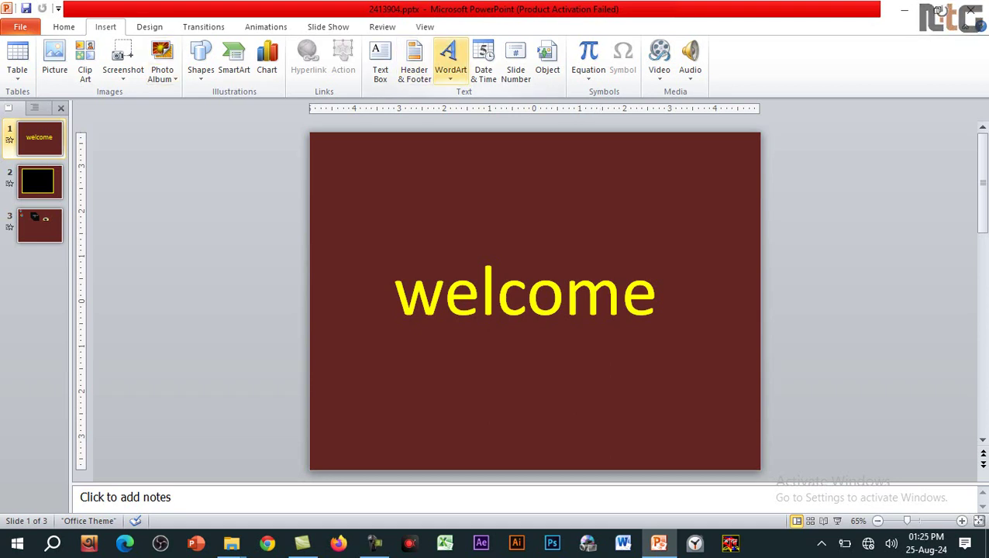
Draw a rectangle spanning the entire slide.
click(201, 62)
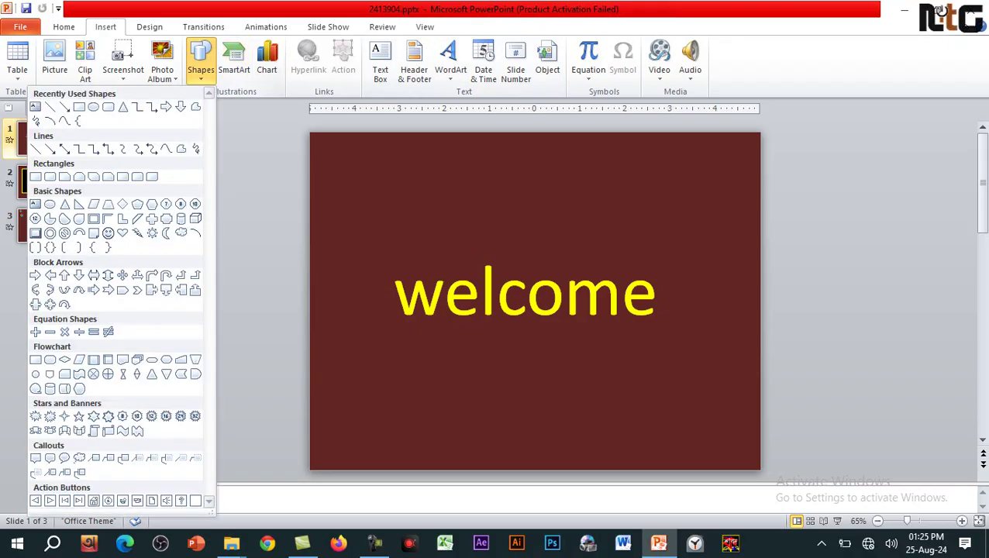
click(79, 107)
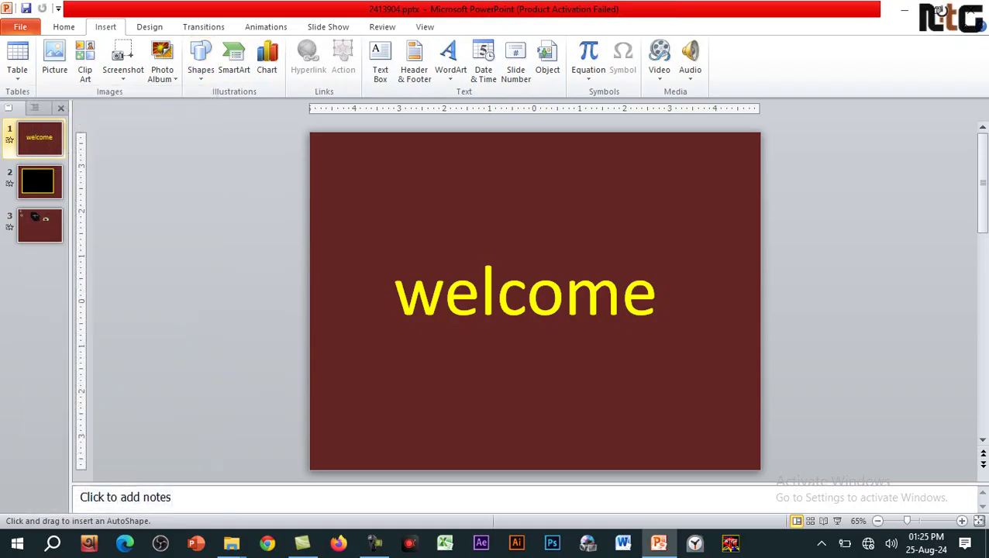
drag(310, 131, 761, 470)
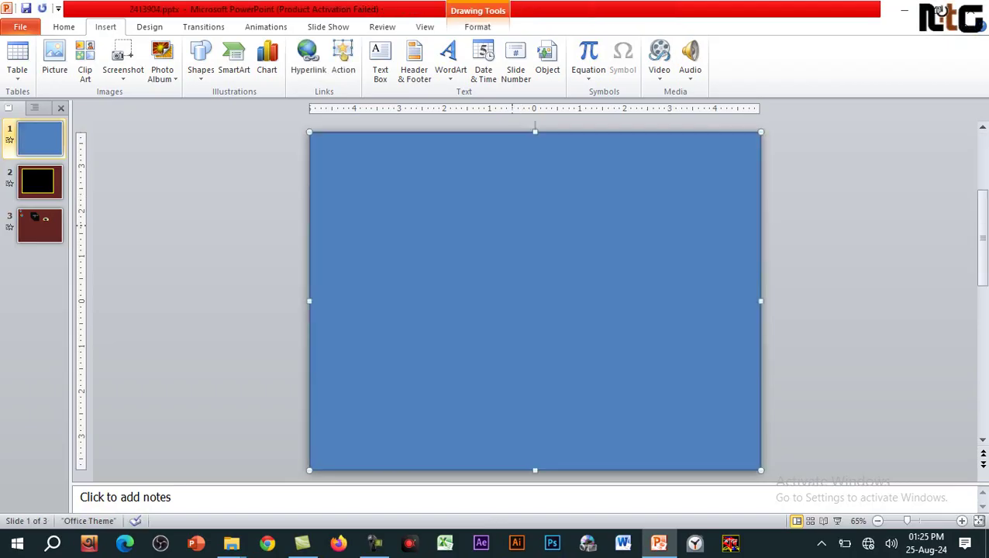
Give the rectangle no outline and a dark red fill.
click(478, 26)
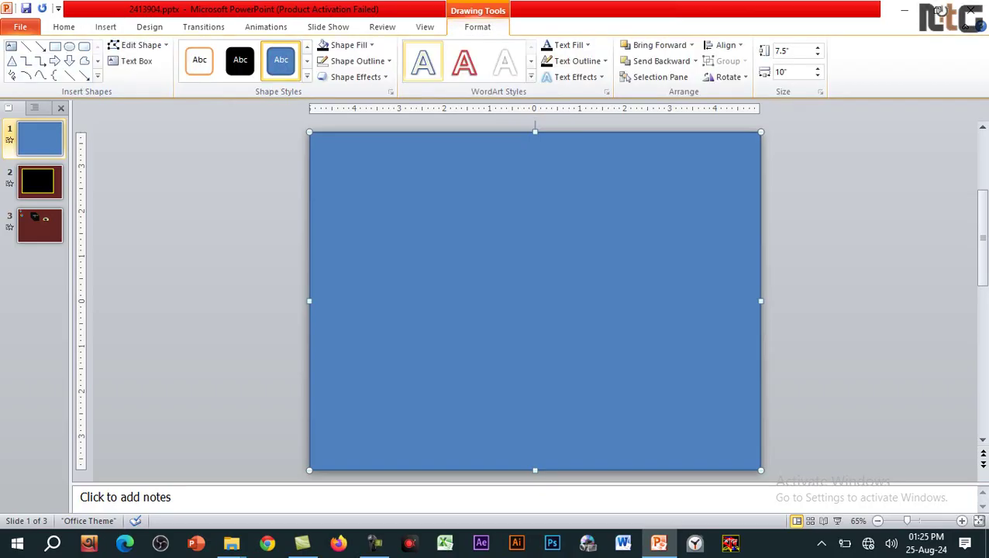
click(358, 60)
click(303, 181)
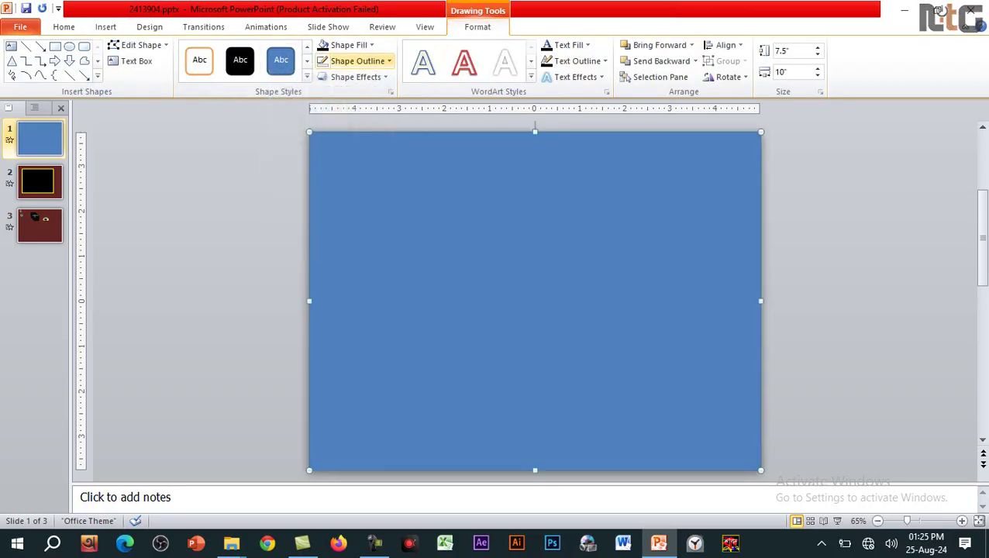
click(348, 45)
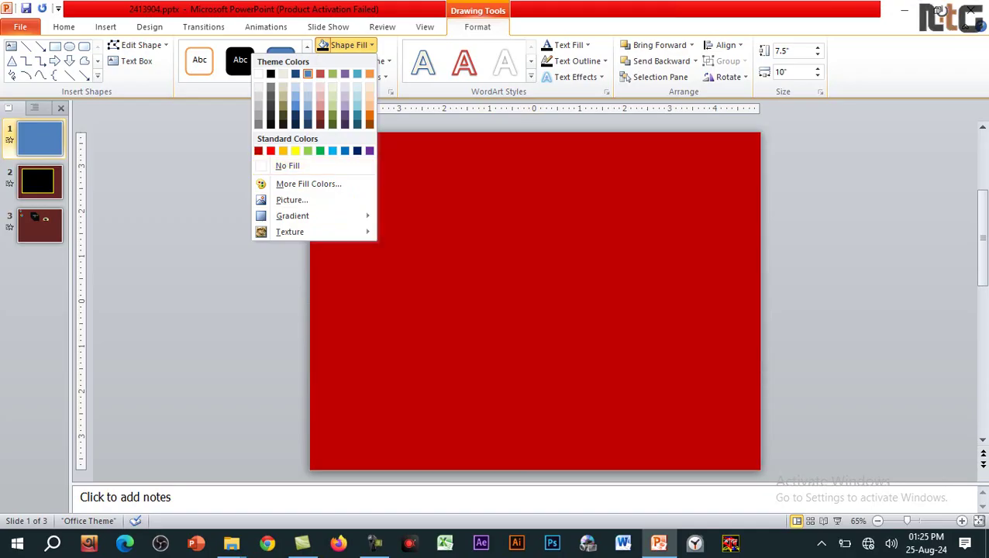
click(320, 124)
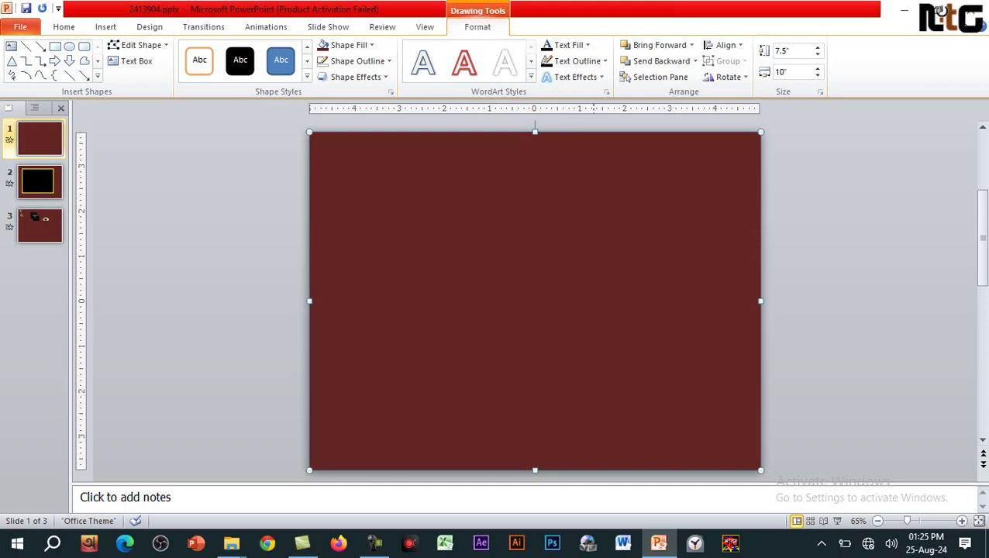
right_click(371, 320)
Set the maroon rectangle's fill transparency to 19% in Format Shape.
click(425, 309)
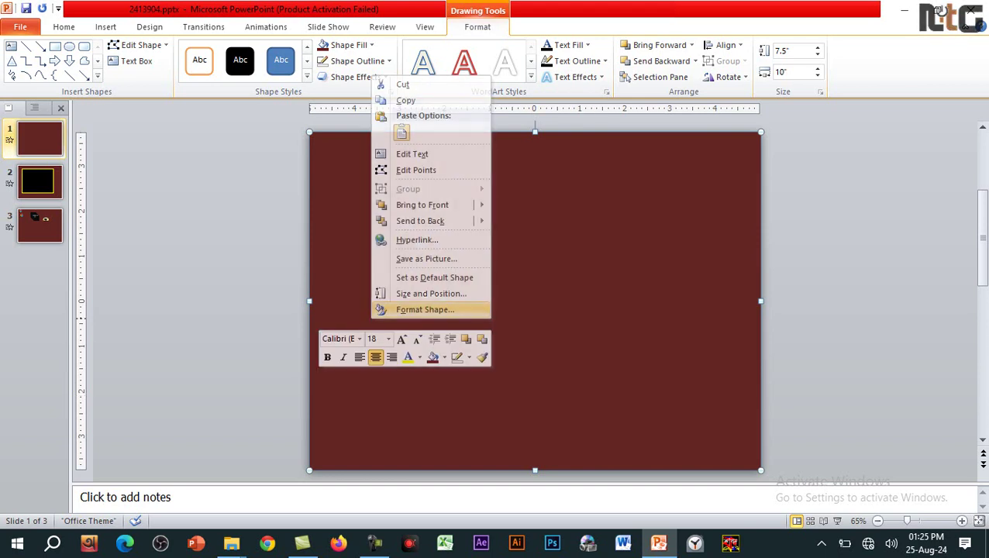
drag(388, 99, 704, 120)
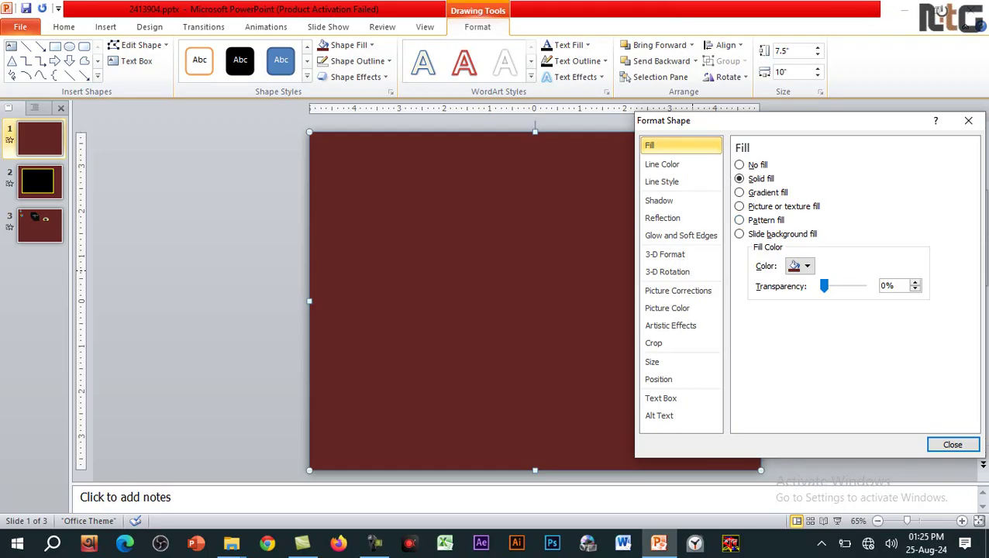
drag(824, 286, 832, 286)
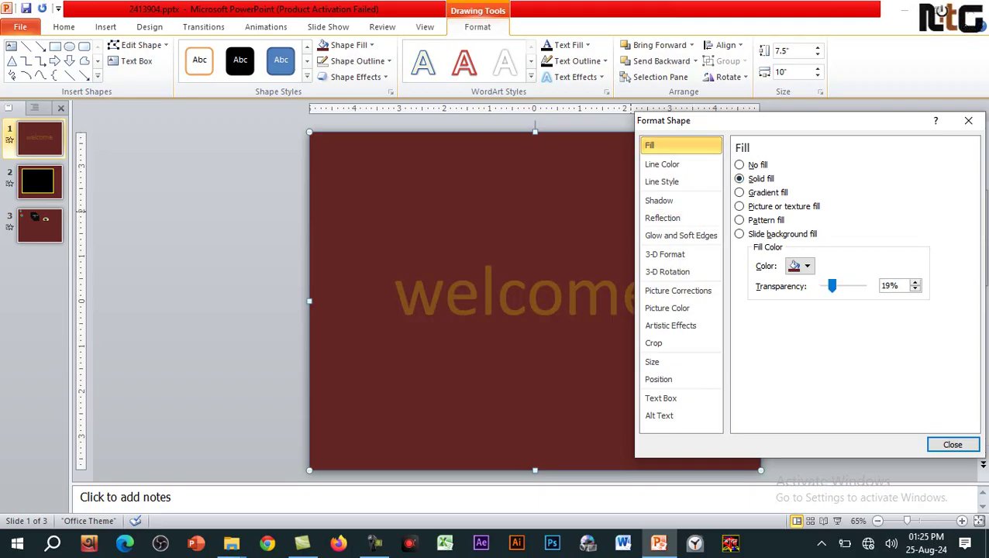
key(Escape)
key(Escape)
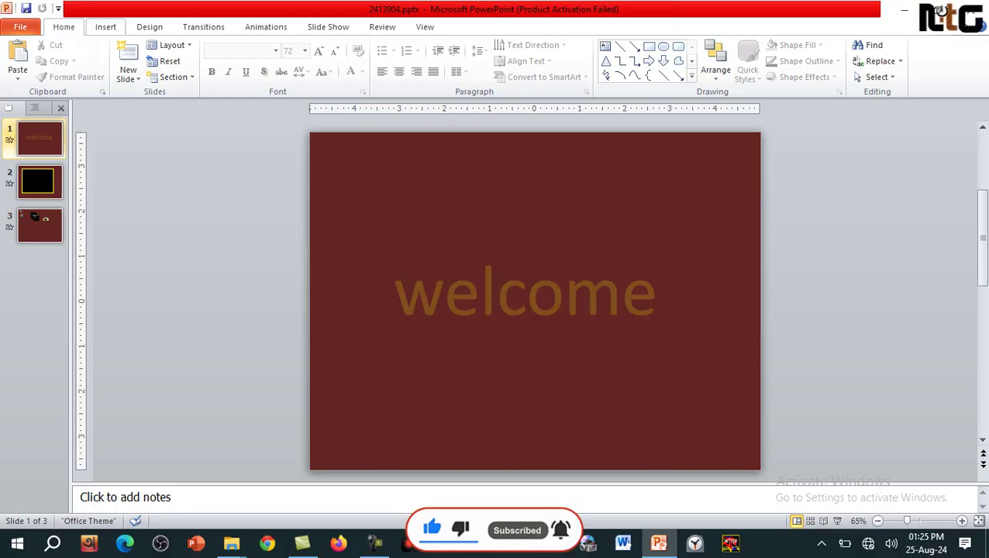
Draw a text box beside welcome on slide 1 containing the test text 'Adsklfnl;'.
click(105, 27)
click(200, 61)
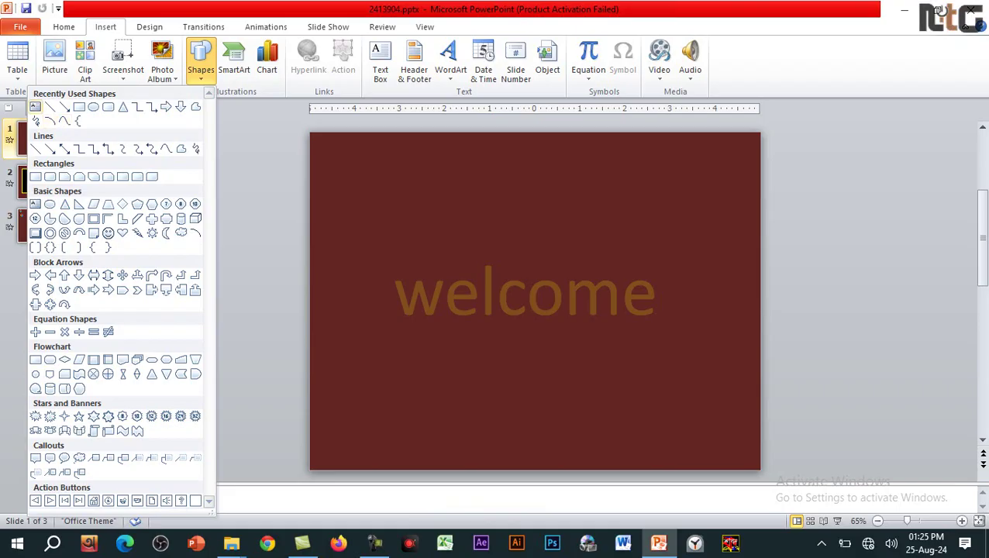
click(380, 60)
click(534, 301)
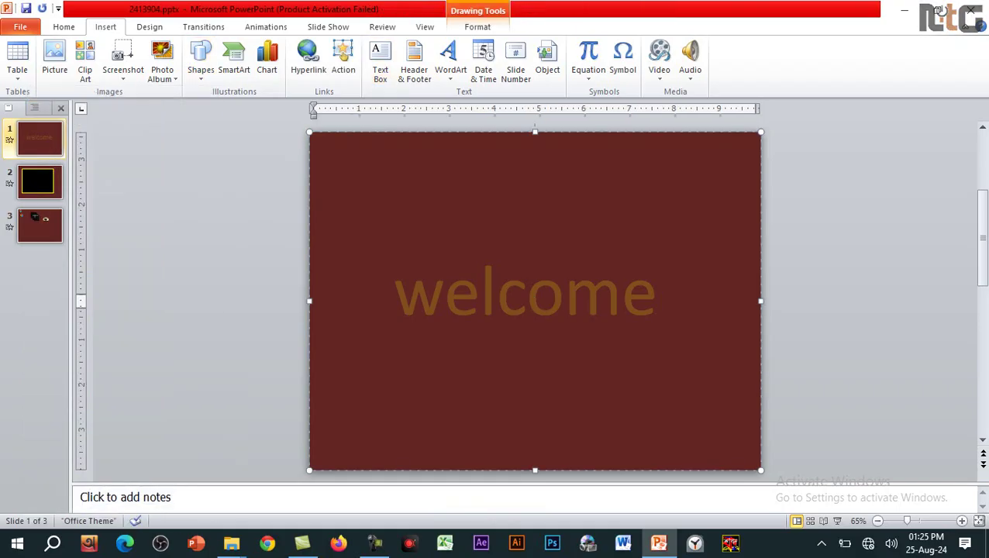
click(200, 61)
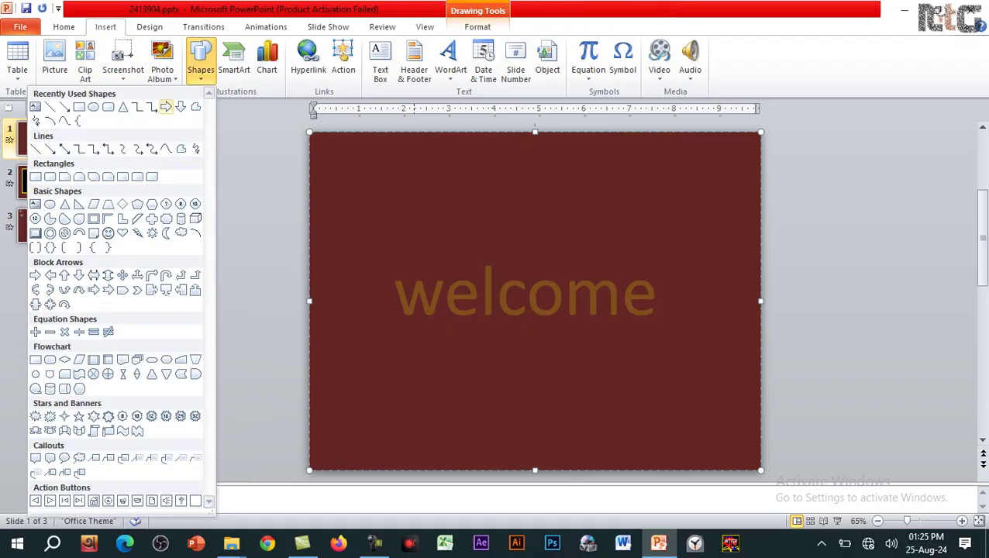
click(35, 106)
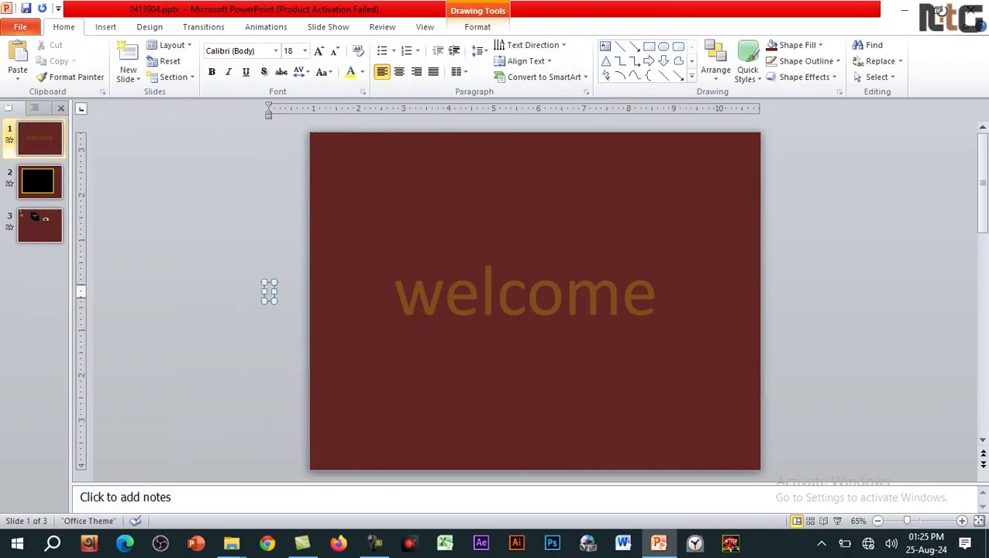
text(a)
drag(269, 292, 310, 303)
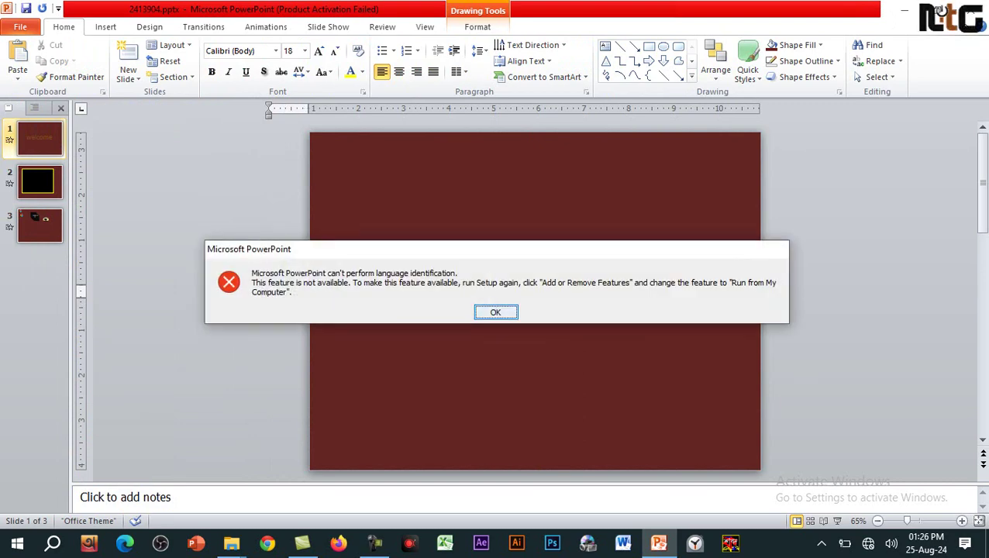
key(Return)
drag(264, 291, 209, 303)
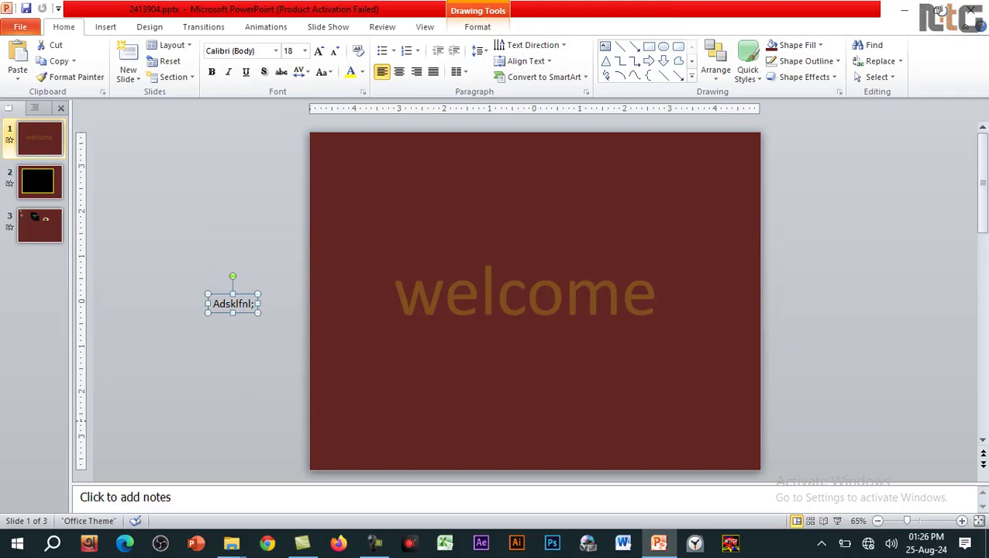
Move the test text box above welcome, enlarge it to 66 pt, and add blank slide 2.
drag(216, 310, 542, 223)
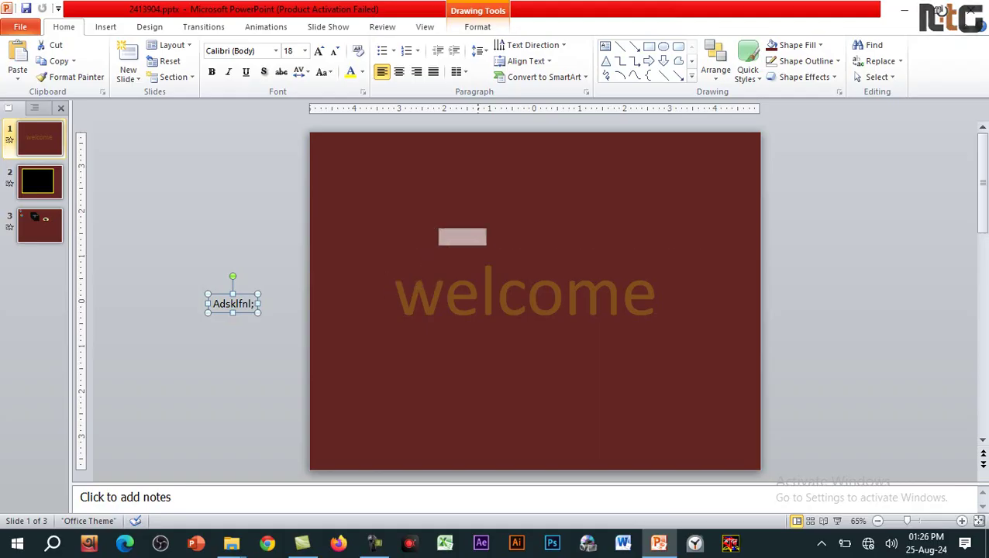
key(ctrl+shift+greater)
key(ctrl+shift+greater)
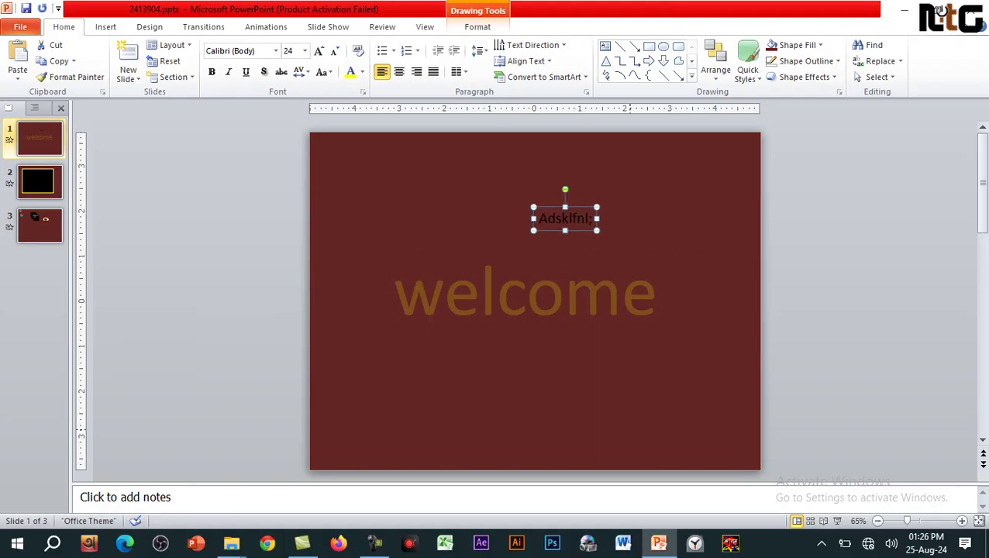
key(ctrl+shift+greater)
key(ctrl+shift+greater)
key(ctrl+shift+greater)
key(ctrl+shift+greater)
key(ctrl+shift+greater)
key(ctrl+m)
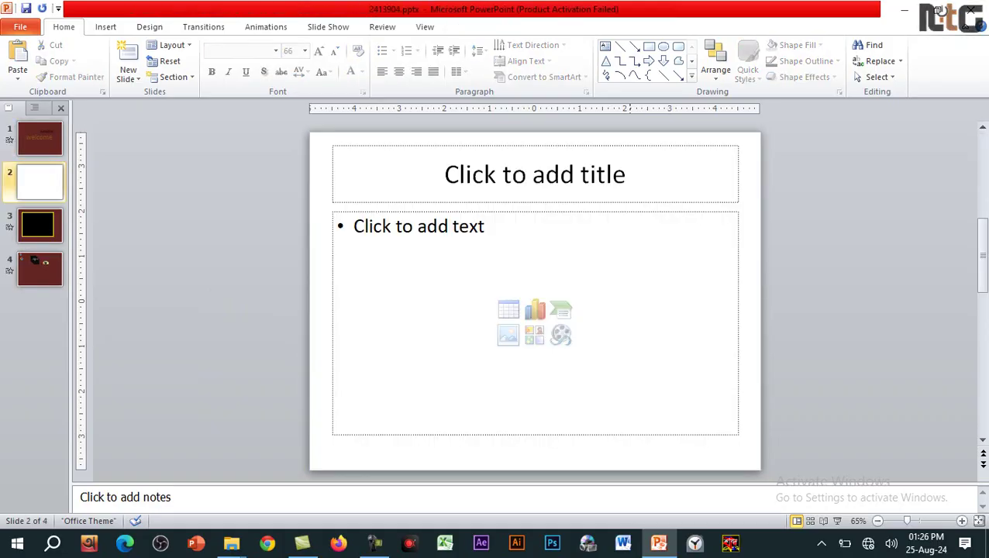
click(40, 138)
click(561, 233)
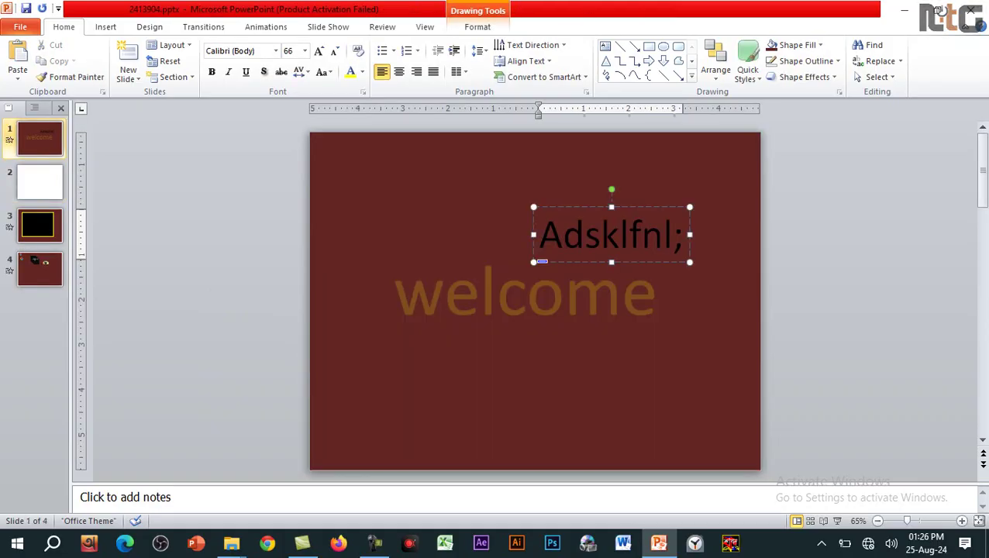
Make the 'Adsklfnl;' text white and move it to the slide centre over welcome.
key(Escape)
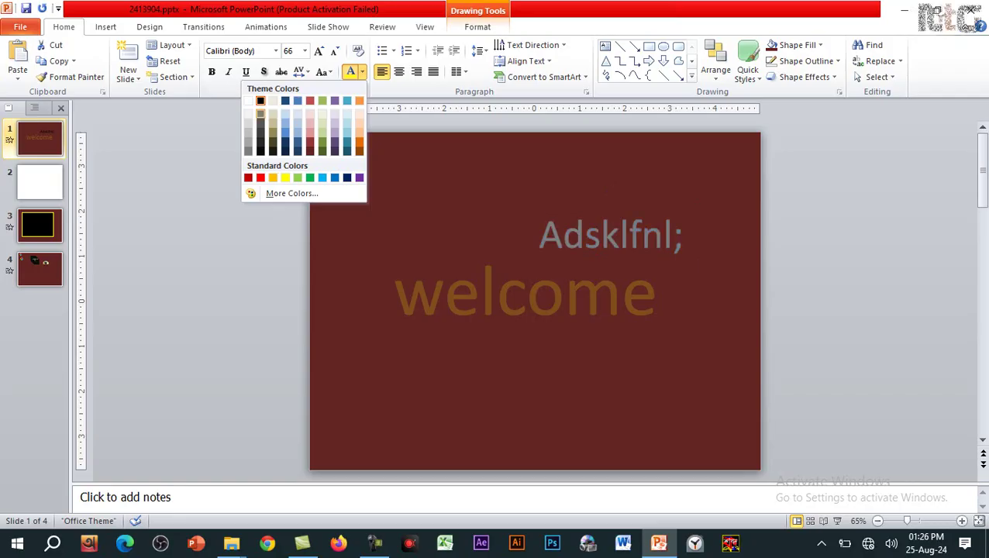
click(249, 101)
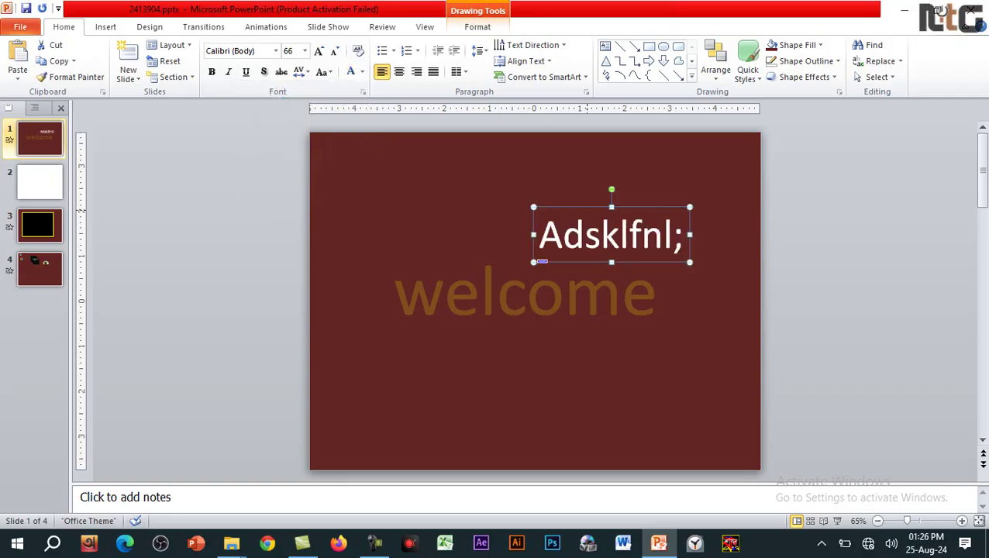
drag(541, 261, 438, 327)
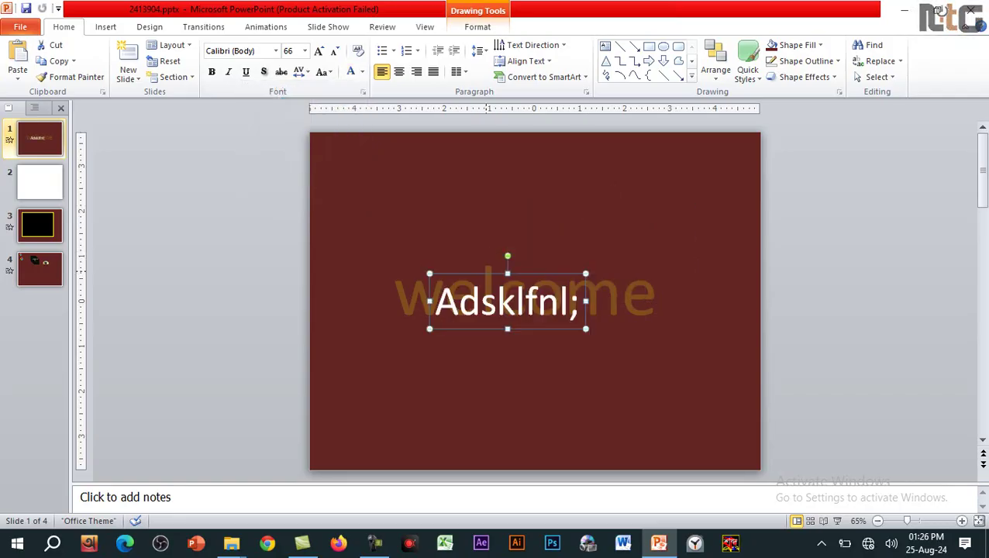
Enlarge the test text to 138 pt, nudge it up-left, and start the slide show.
key(ctrl+shift+period)
key(ctrl+shift+period)
key(ctrl+shift+period)
key(ctrl+shift+period)
key(ctrl+shift+period)
key(ctrl+shift+period)
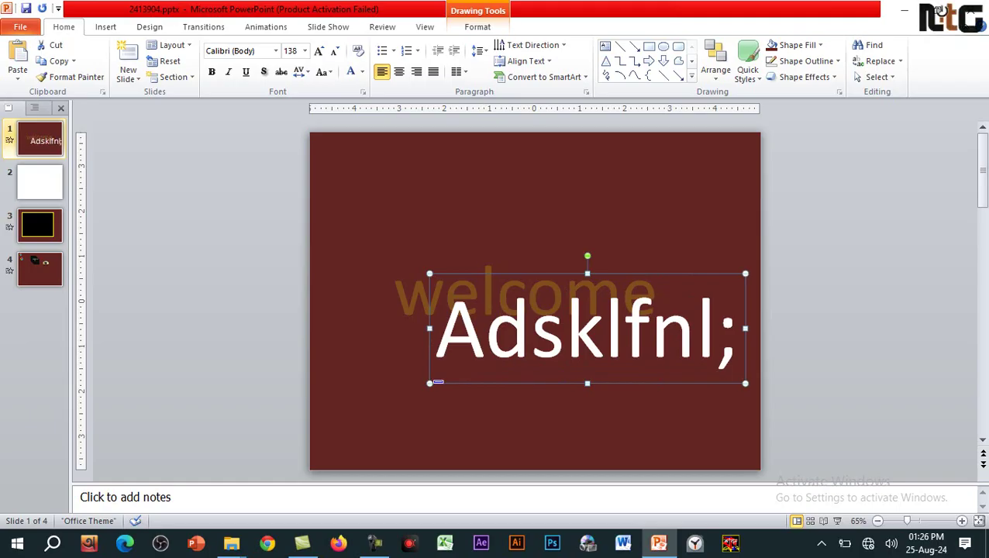
drag(588, 328, 548, 311)
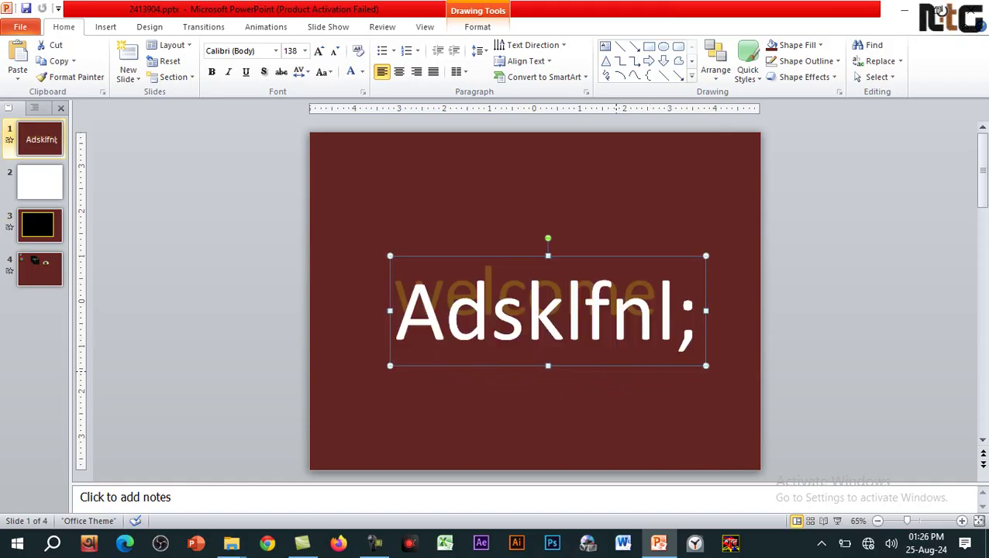
key(Escape)
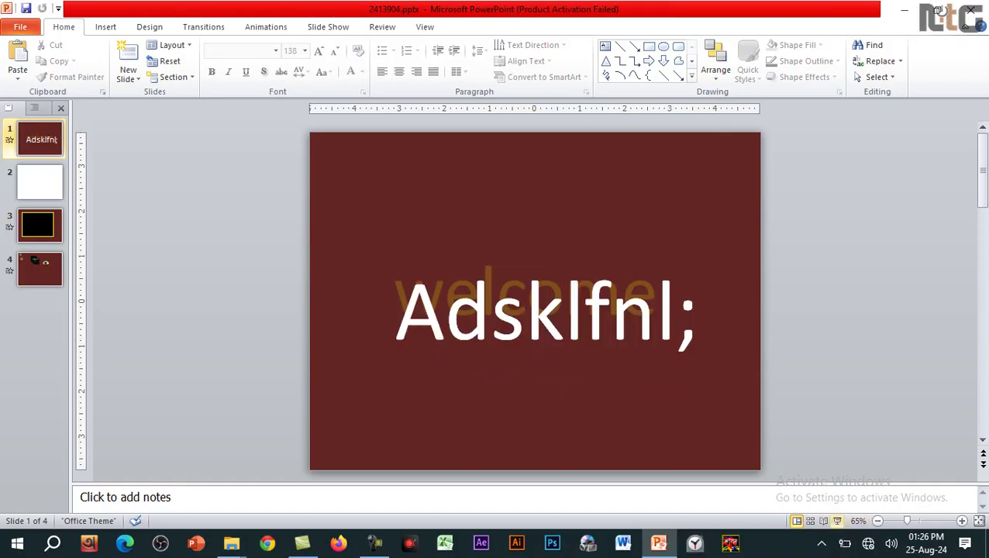
click(836, 522)
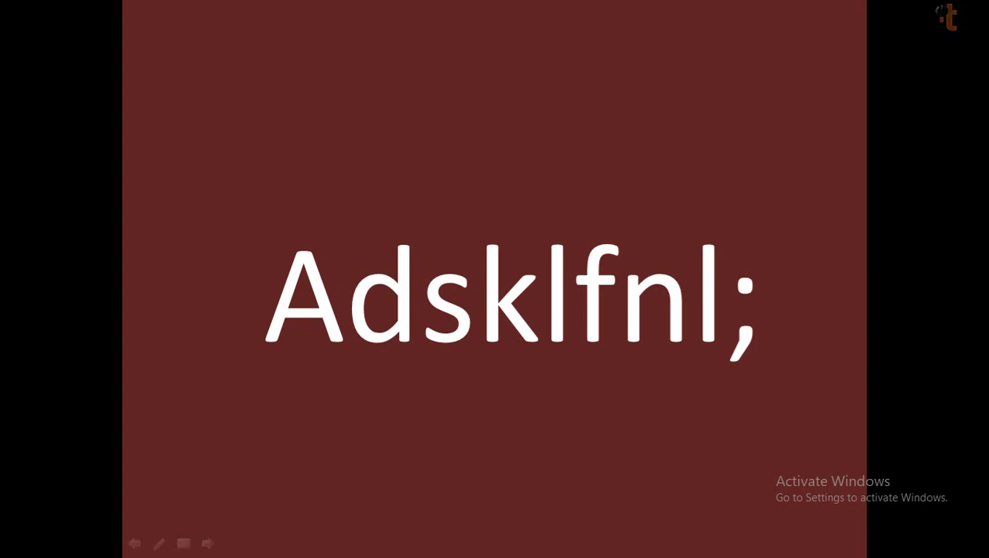
Exit the show and shift the maroon rectangle down-right off the slide, uncovering the yellow welcome.
key(Escape)
drag(543, 310, 635, 446)
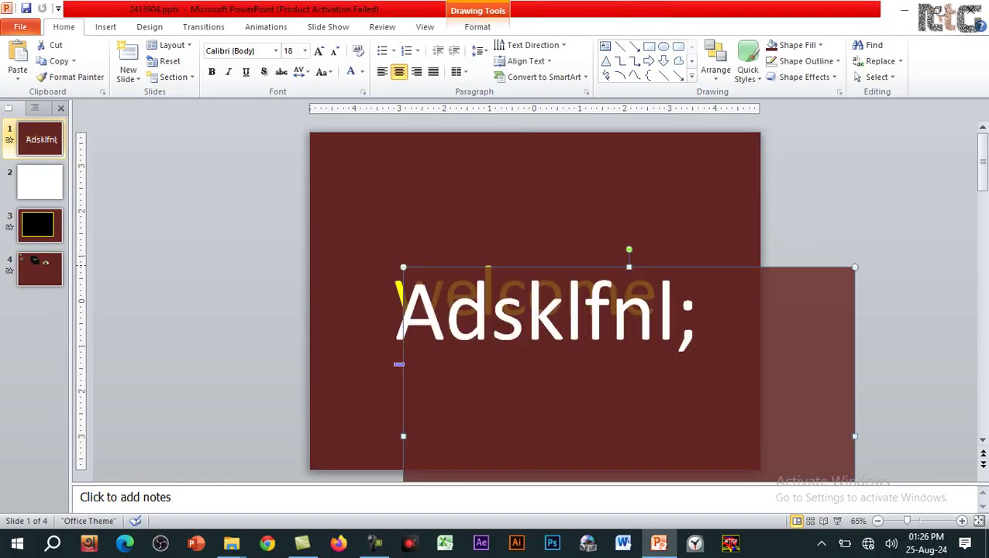
drag(629, 349, 726, 442)
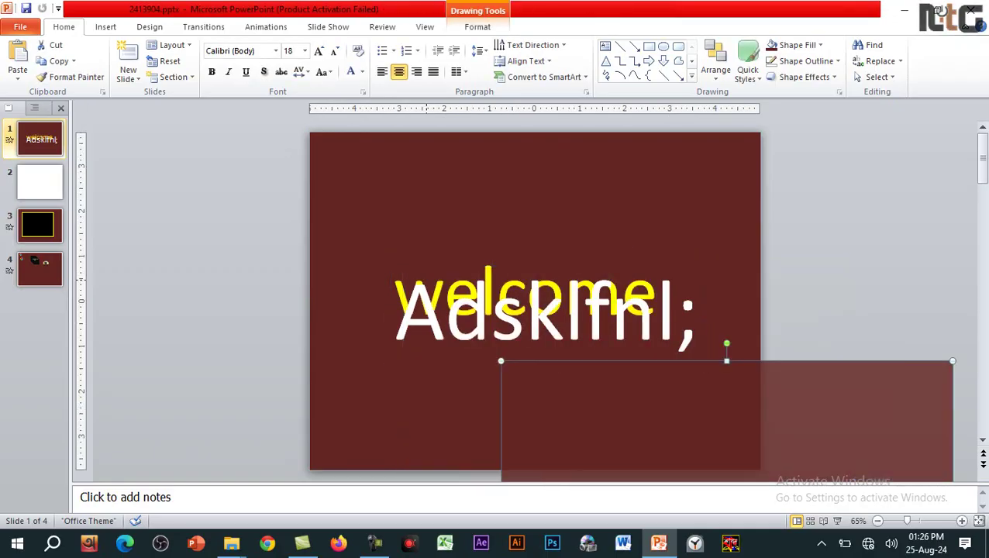
click(543, 310)
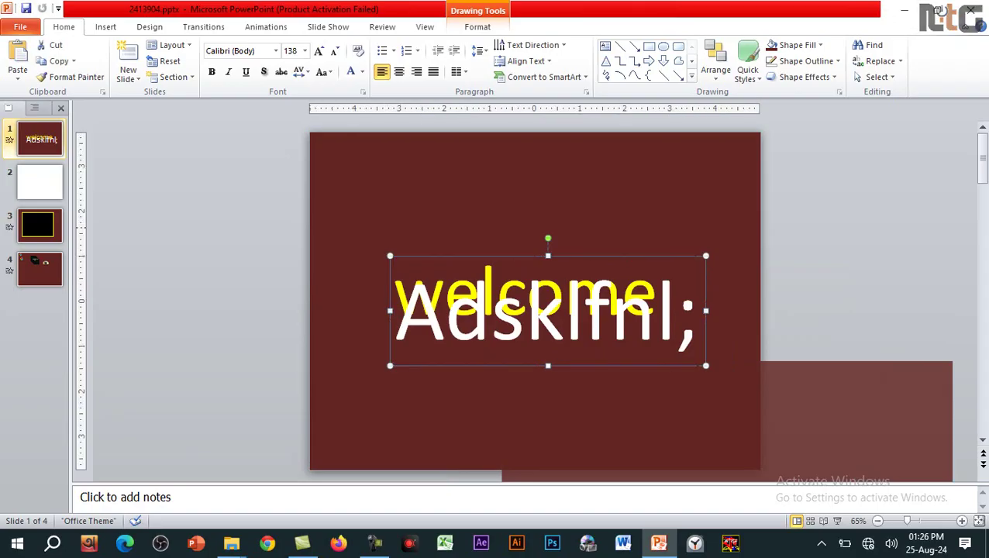
click(266, 27)
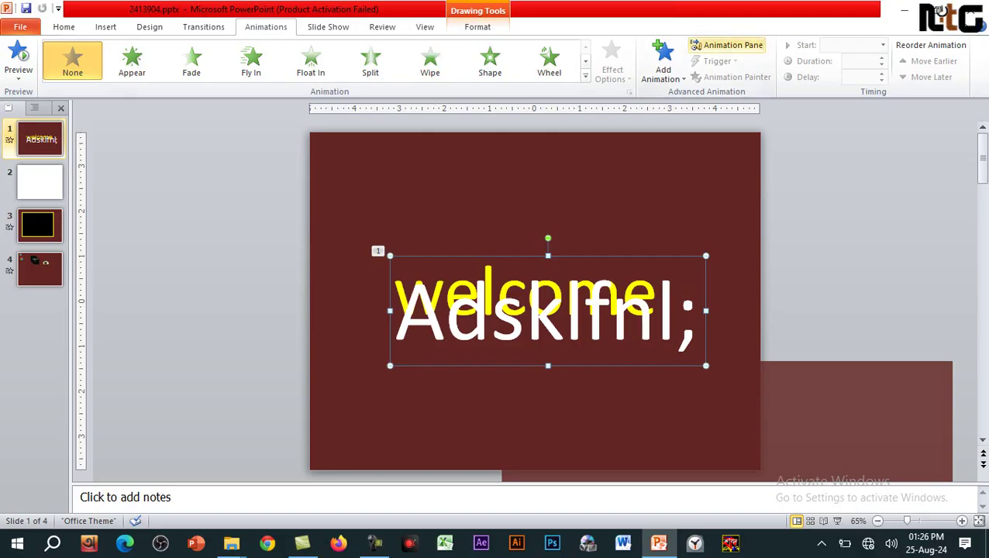
Remove the TextBox 3 animation in the Animation Pane and drag the maroon rectangle back over the slide.
click(728, 45)
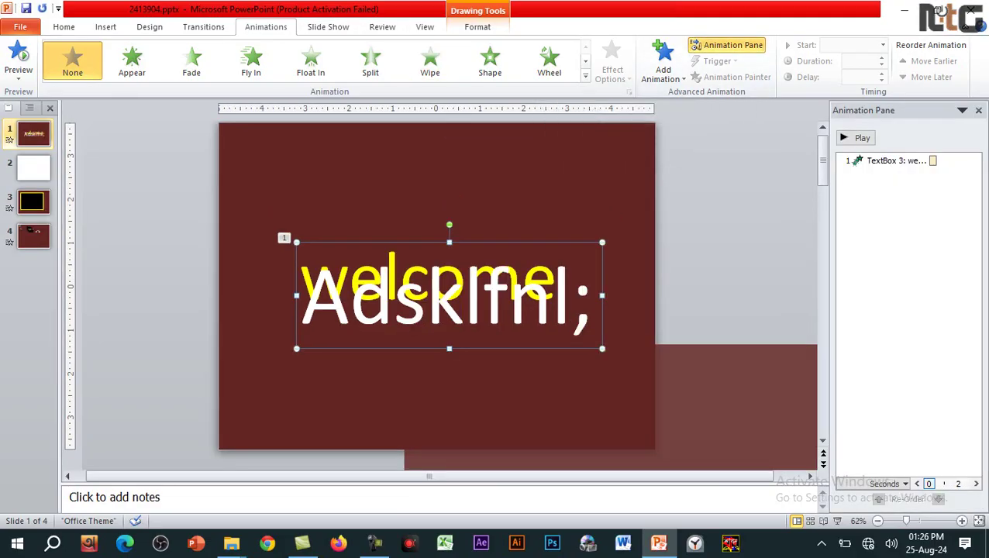
click(970, 161)
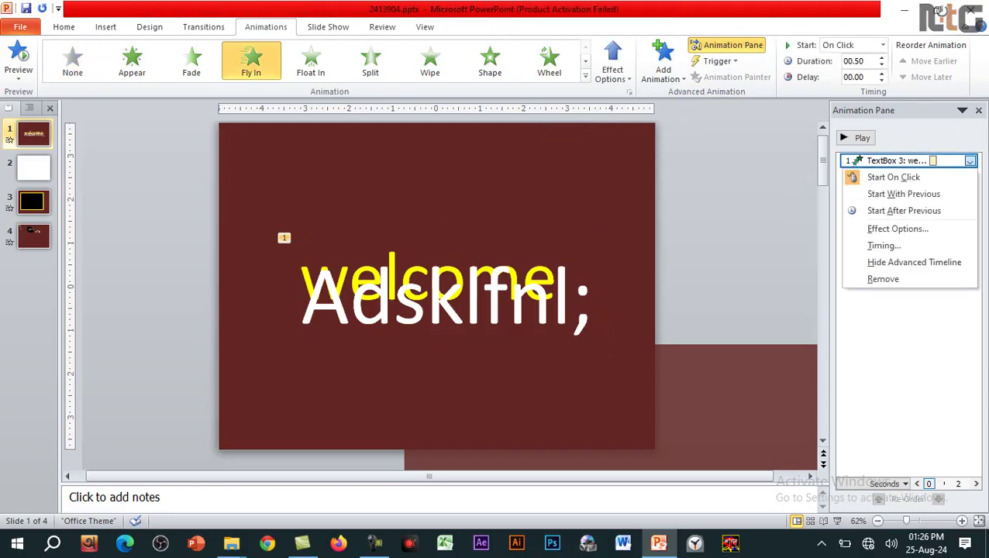
click(883, 279)
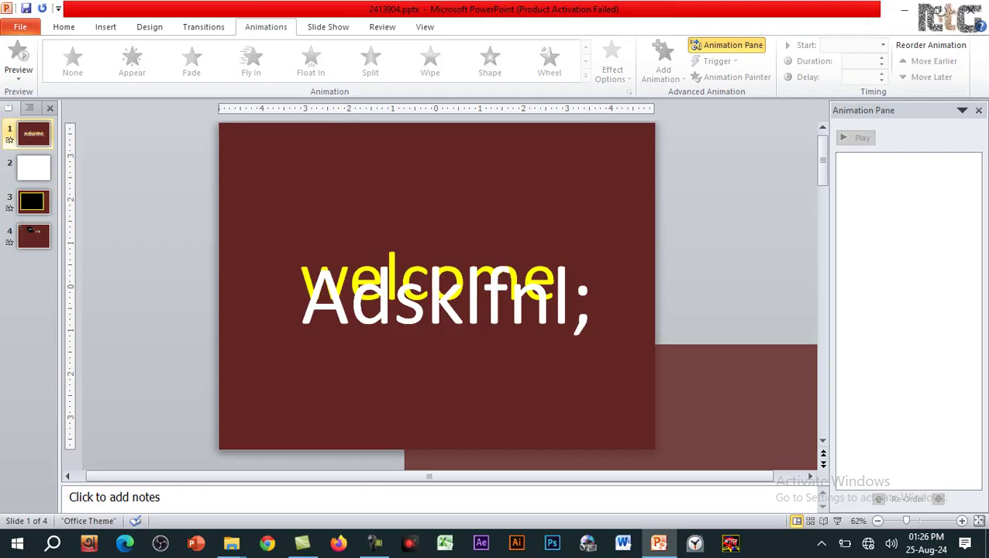
drag(589, 404, 408, 187)
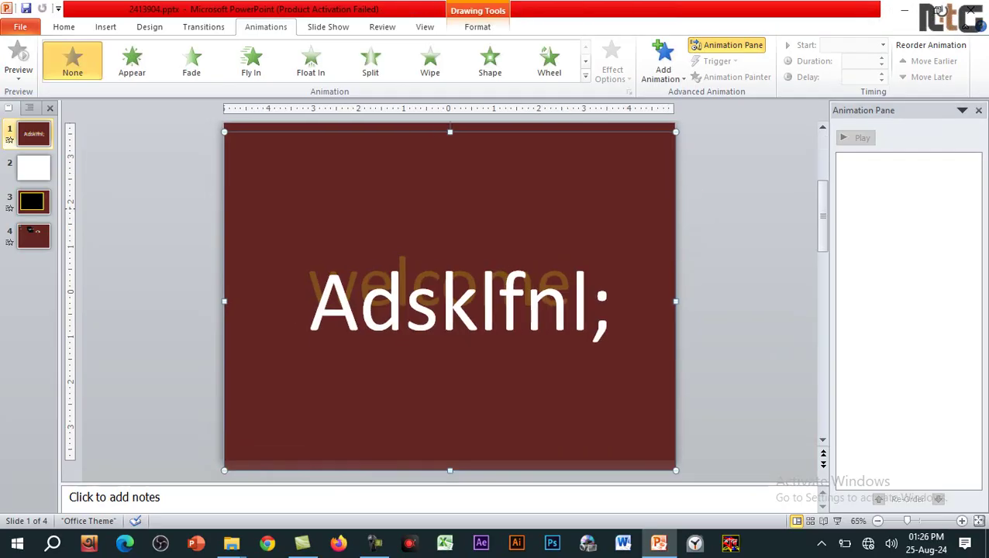
key(Escape)
Preview slide 1 as a full-screen slide show, then exit it.
click(837, 521)
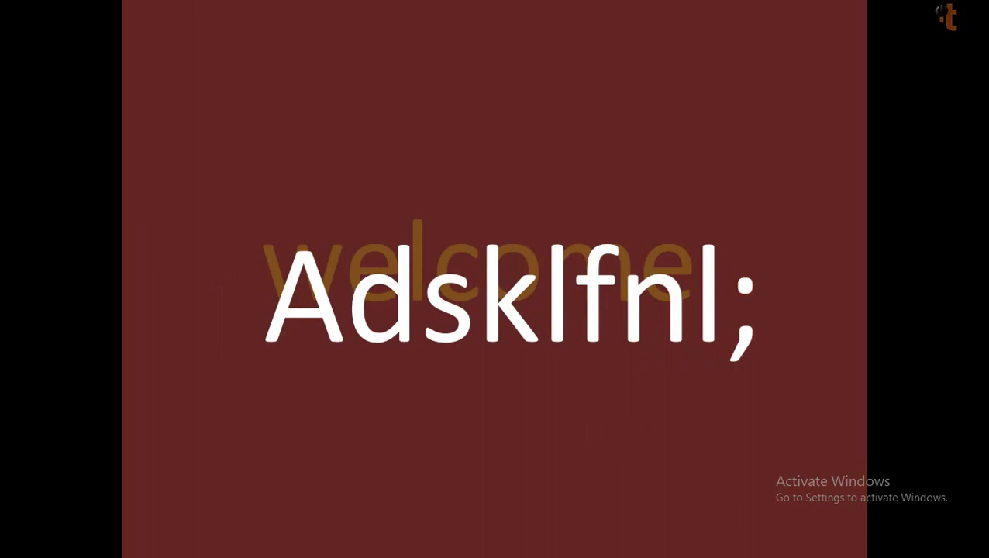
key(Escape)
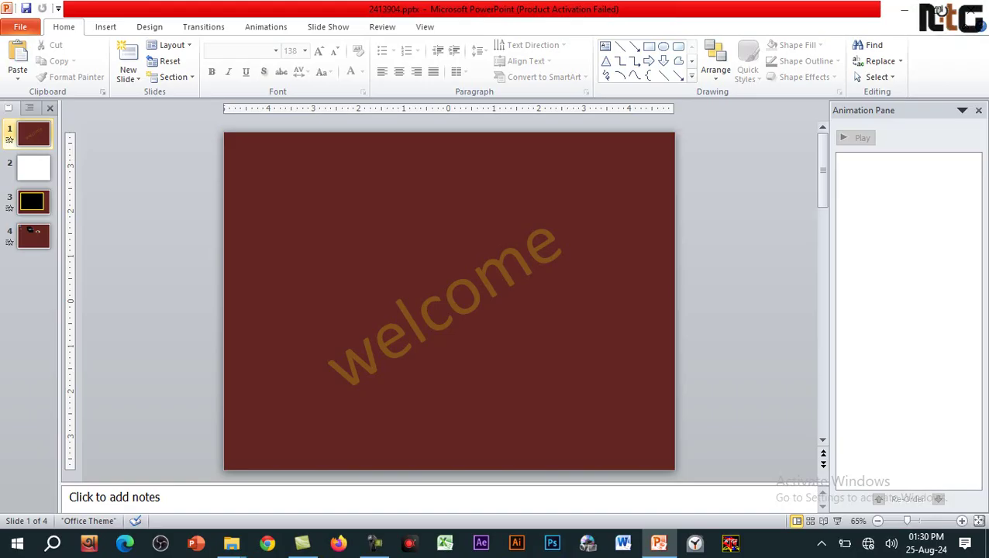
Duplicate the welcome slide 1 with Ctrl+D so its copies fill slides 2–4.
click(34, 134)
key(ctrl+d)
key(ctrl+d)
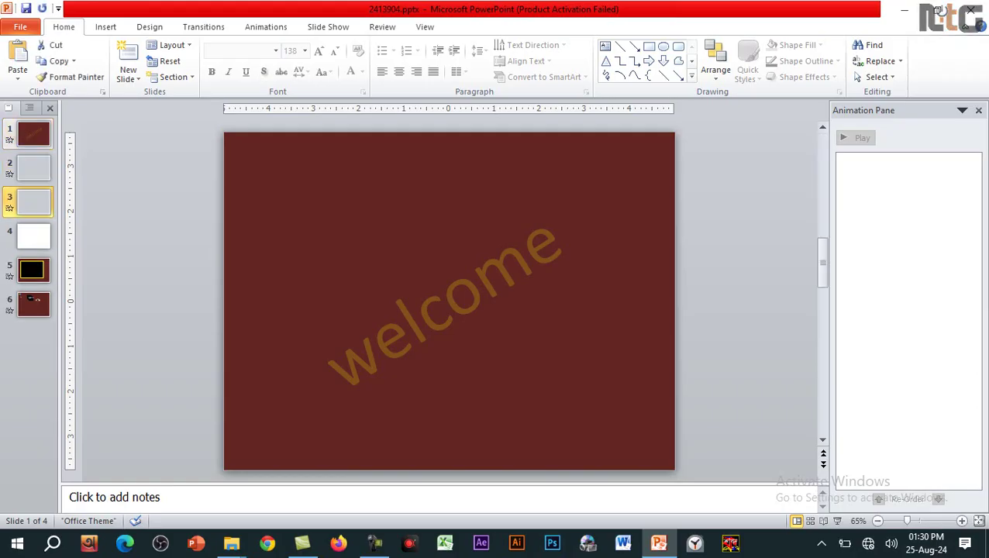
key(ctrl+d)
click(33, 168)
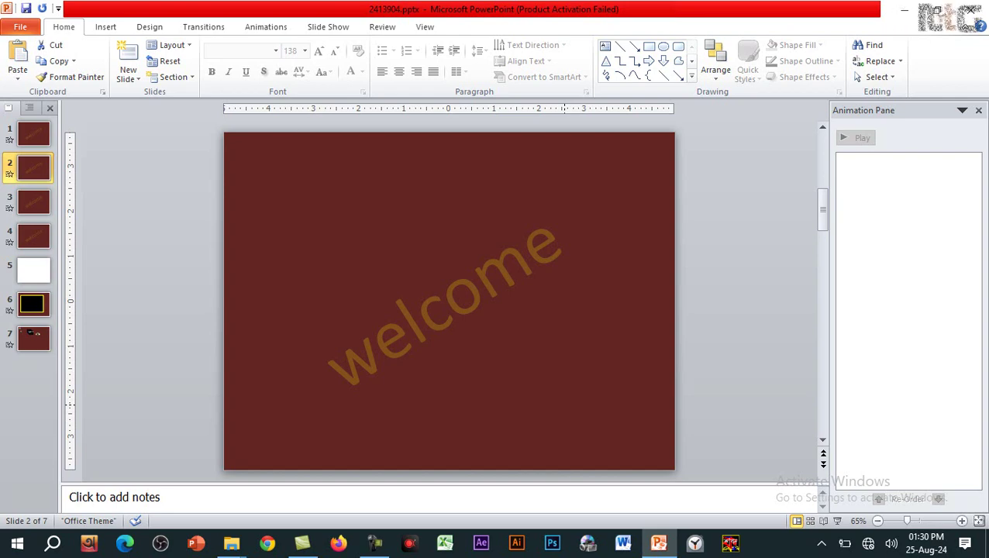
click(33, 135)
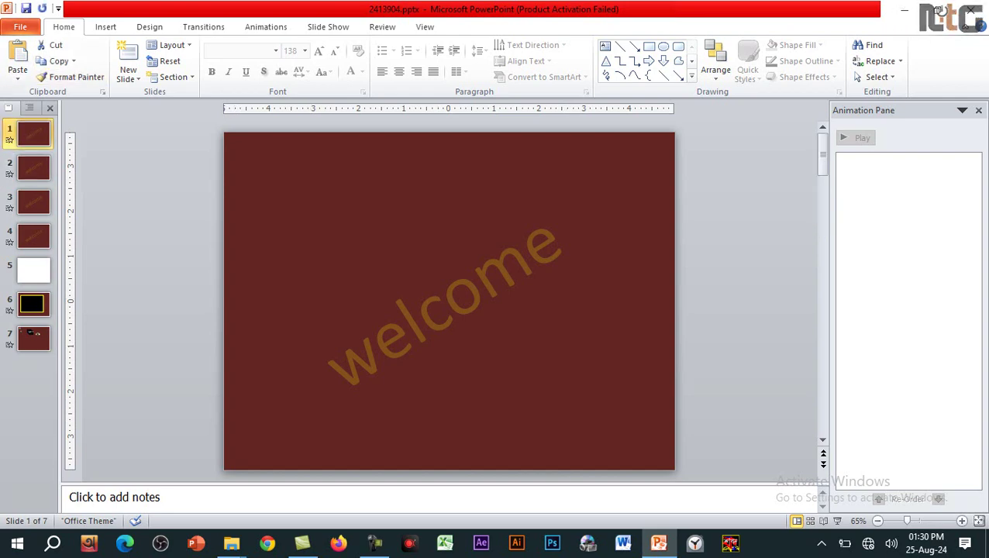
Save the current slide only as a PNG named 241355555904.png on the Desktop.
click(20, 26)
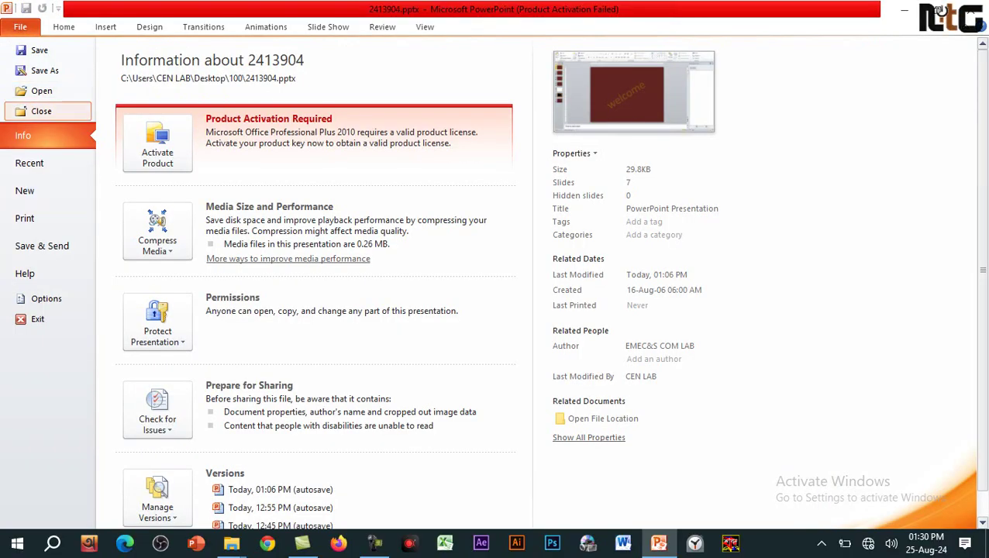
click(44, 69)
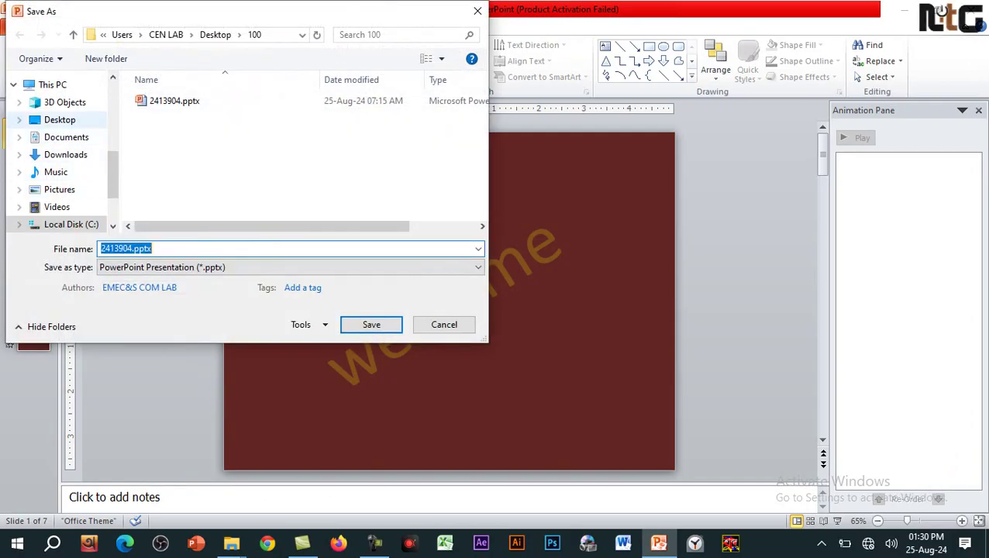
click(60, 108)
click(287, 267)
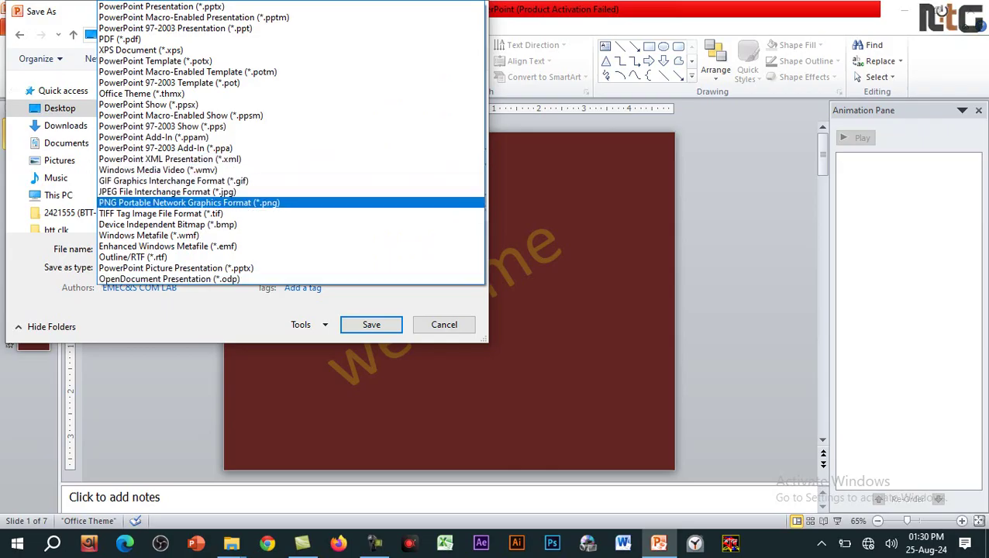
click(189, 203)
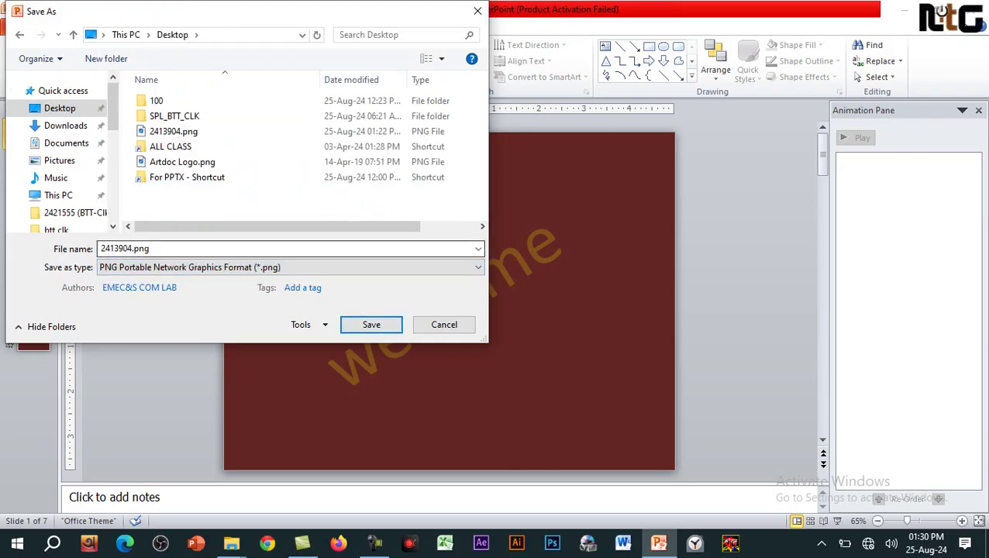
click(124, 248)
click(119, 248)
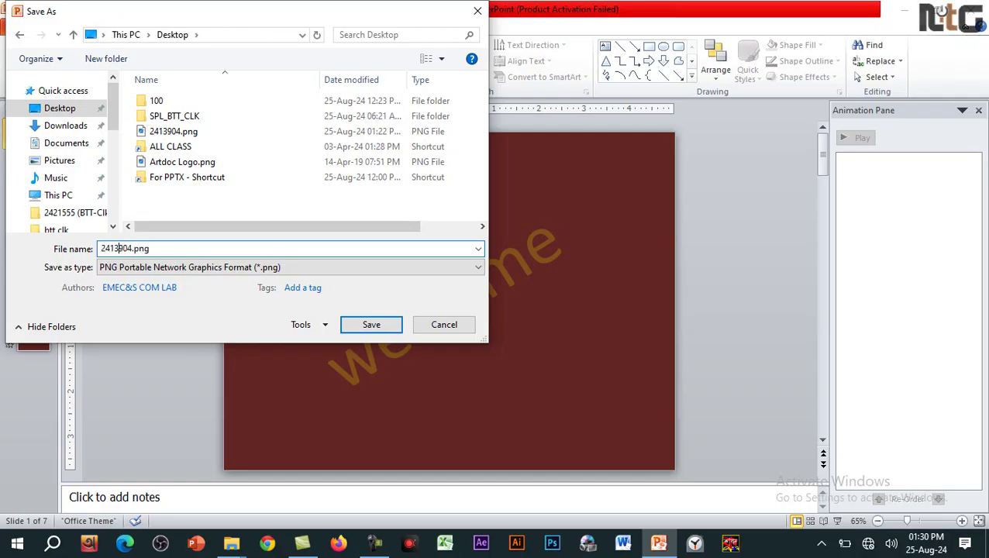
text(55555)
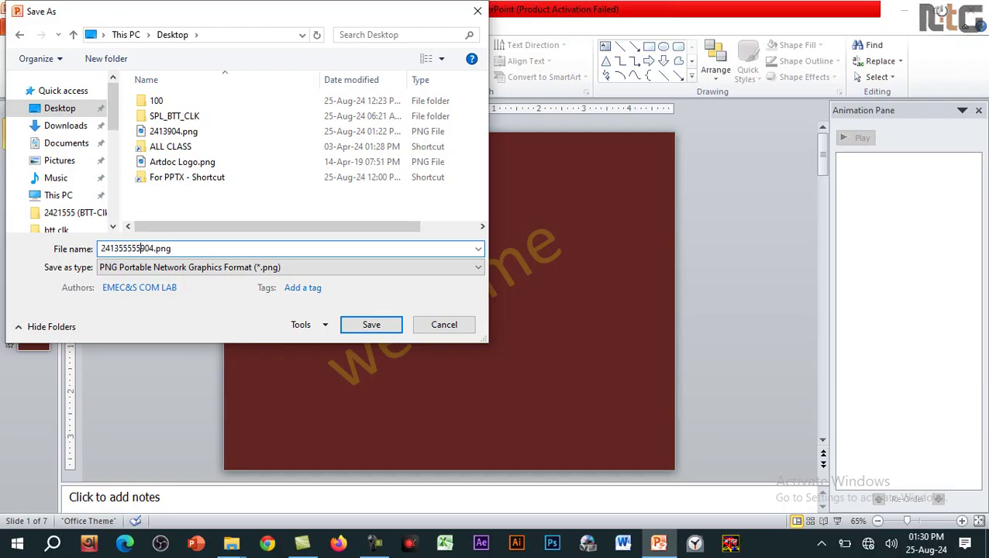
key(Return)
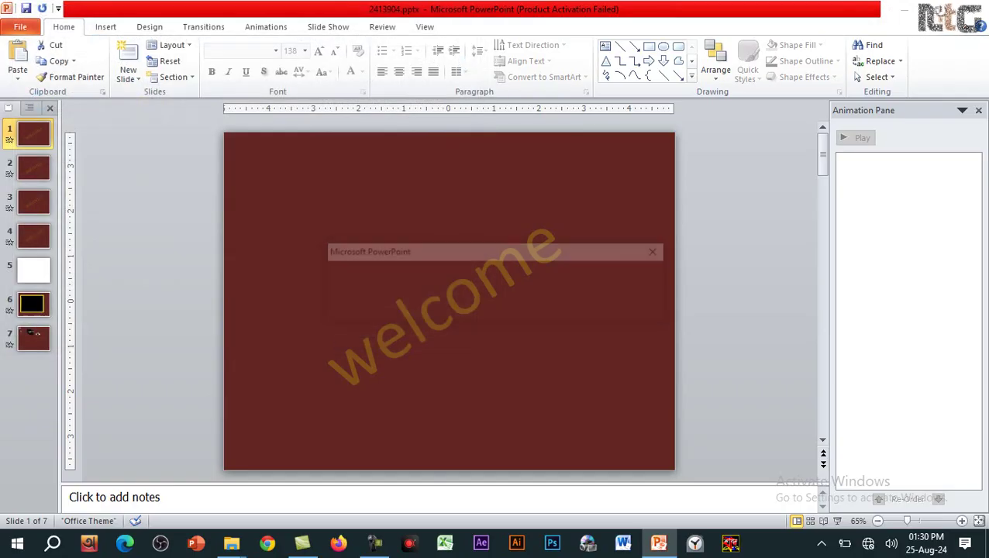
click(496, 307)
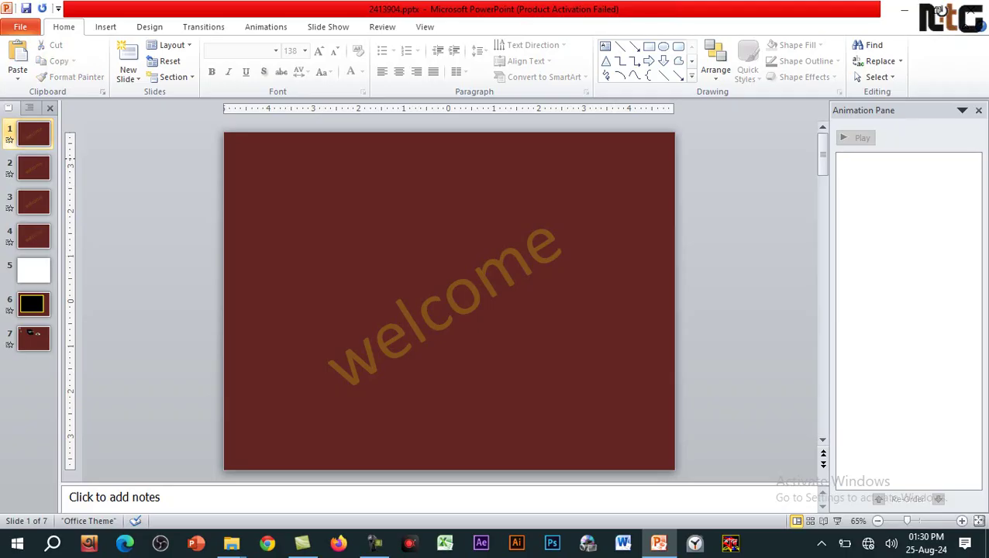
Minimize PowerPoint, view 241355555904.png from the desktop in Photos, then close Photos.
click(904, 9)
click(135, 171)
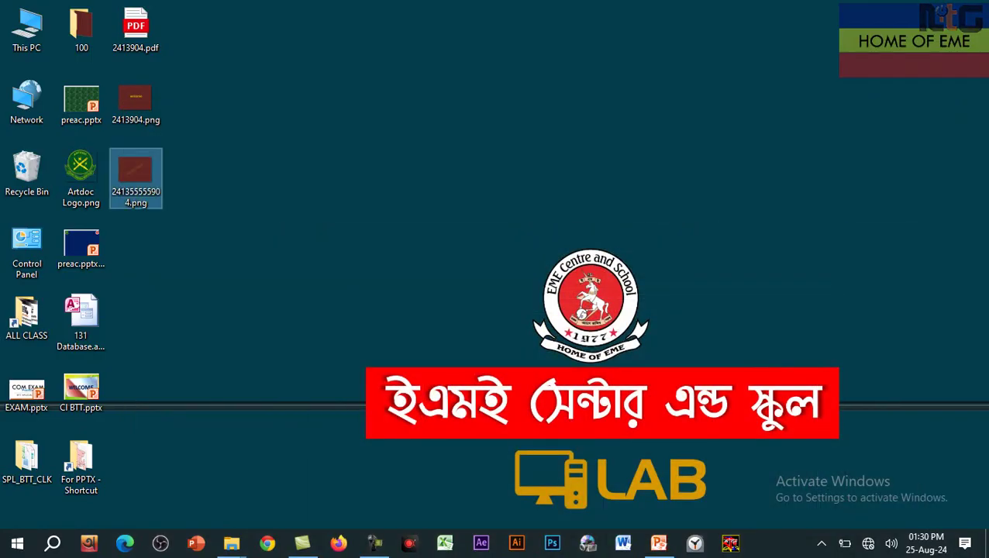
key(Return)
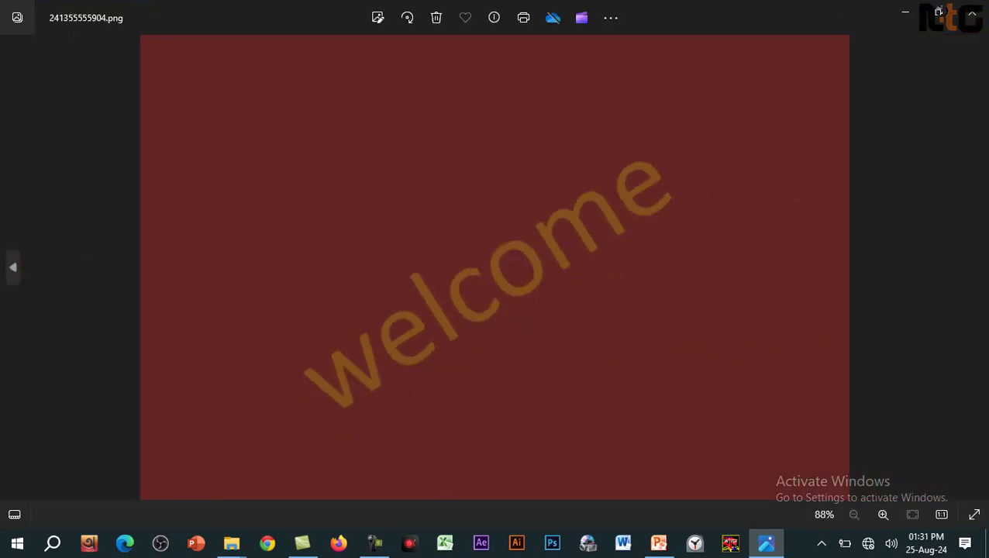
key(alt+F4)
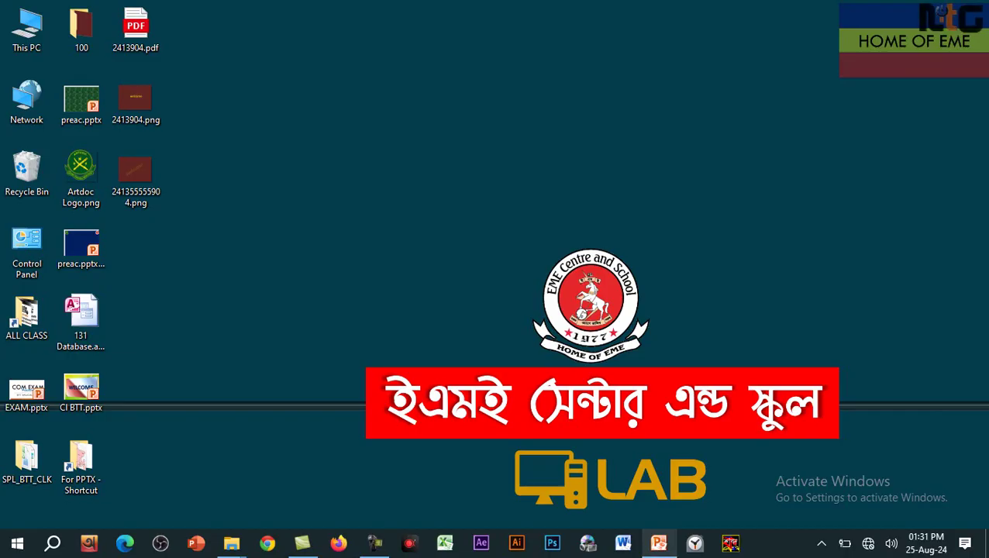
Open a new presentation, delete its title and subtitle placeholders, and duplicate it to eight blank slides.
right_click(658, 543)
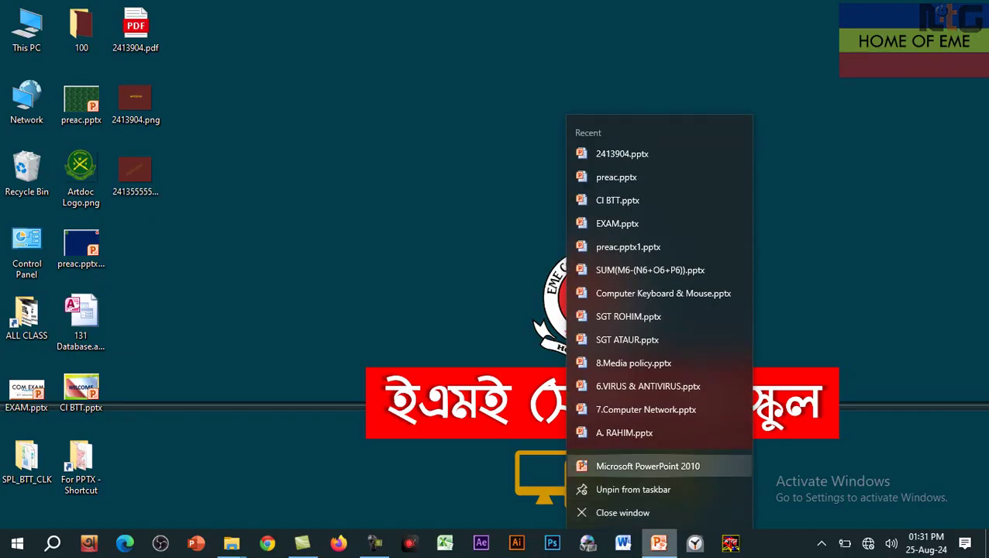
click(649, 466)
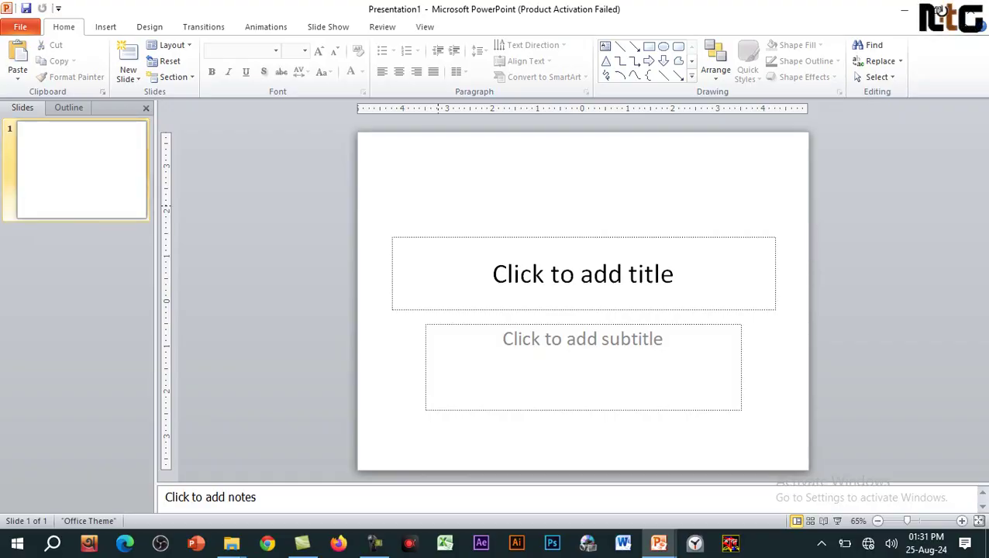
key(ctrl+a)
key(Delete)
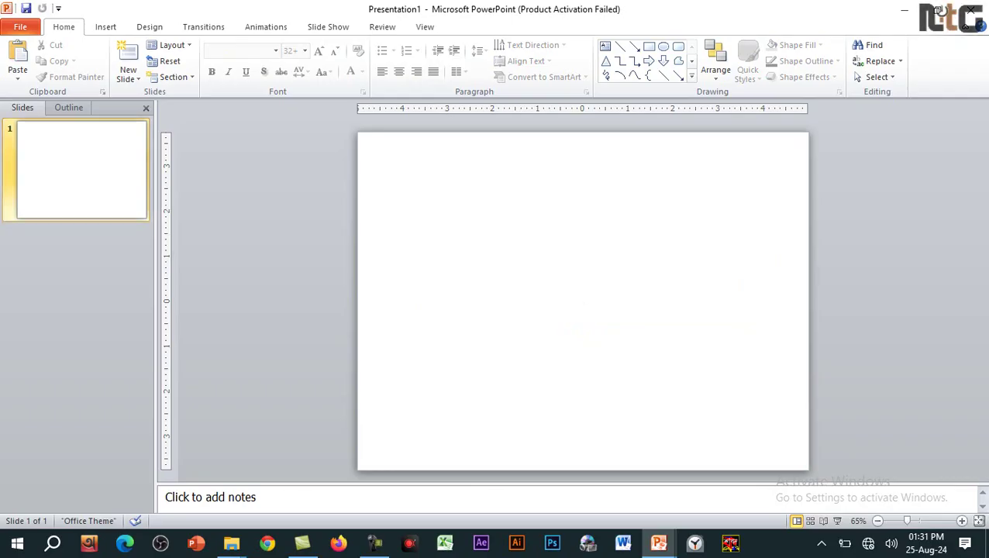
key(ctrl+d)
key(ctrl+d)
key(ctrl+d)
key(ctrl+d)
key(ctrl+d)
key(ctrl+d)
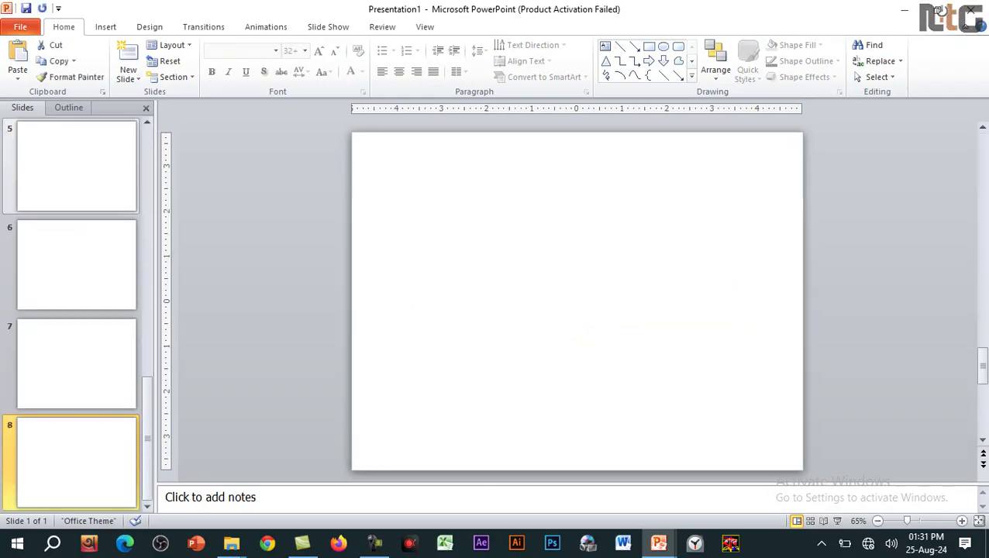
key(Home)
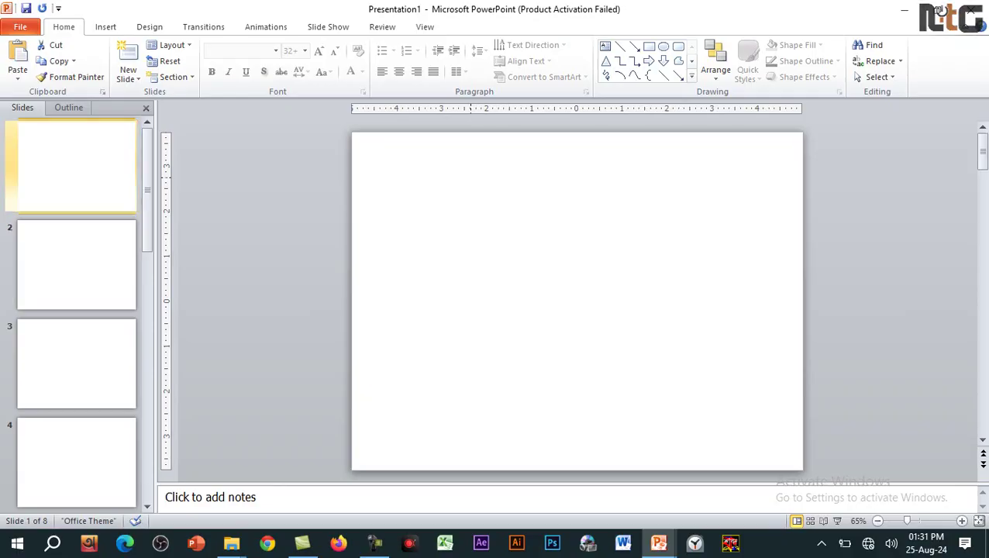
Open Format Background for slide 1 and choose Picture or texture fill.
right_click(349, 177)
click(361, 233)
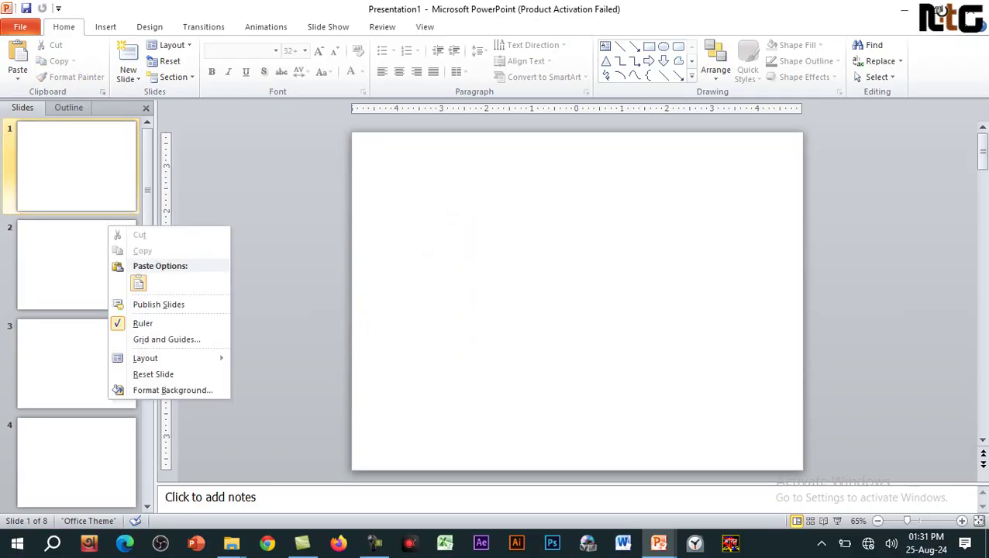
right_click(822, 219)
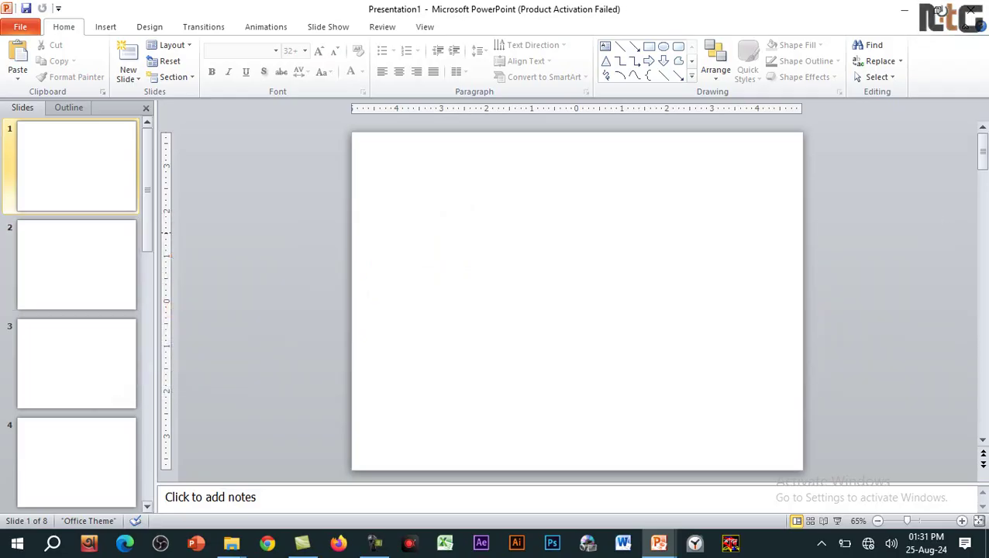
right_click(115, 231)
right_click(672, 349)
right_click(157, 195)
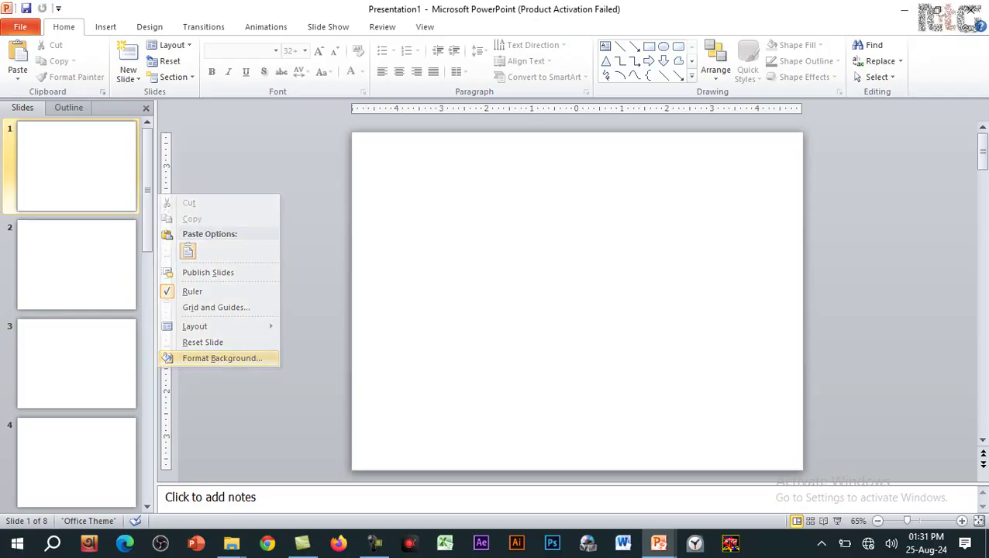
click(222, 358)
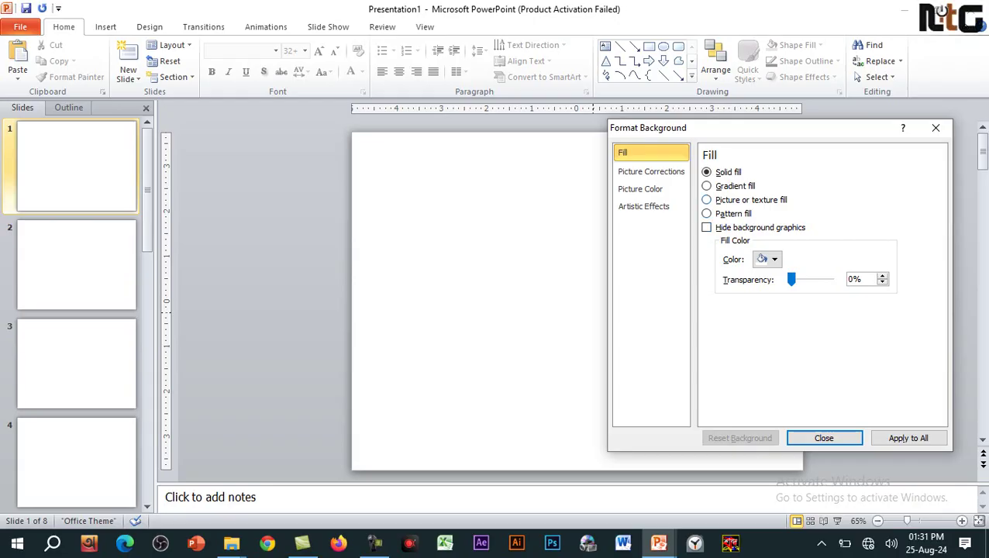
click(706, 199)
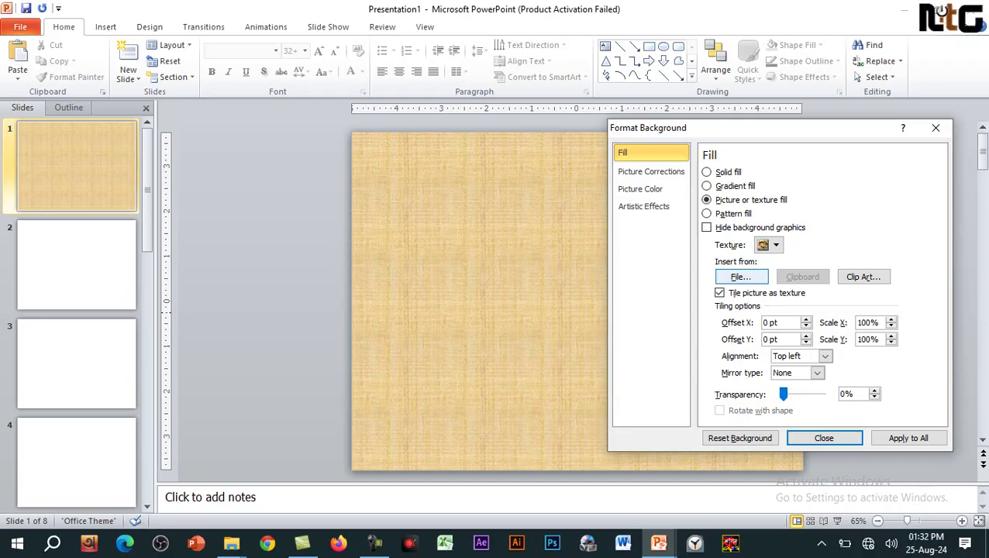
Insert 241355555904.png from the Desktop as the slide's background picture.
click(741, 277)
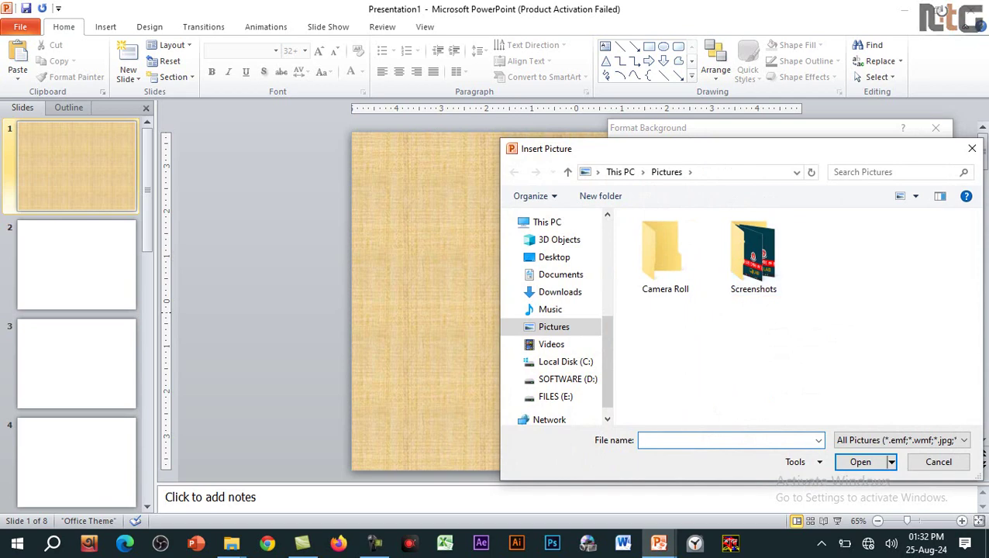
scroll(555, 318, up, 5)
scroll(555, 318, up, 3)
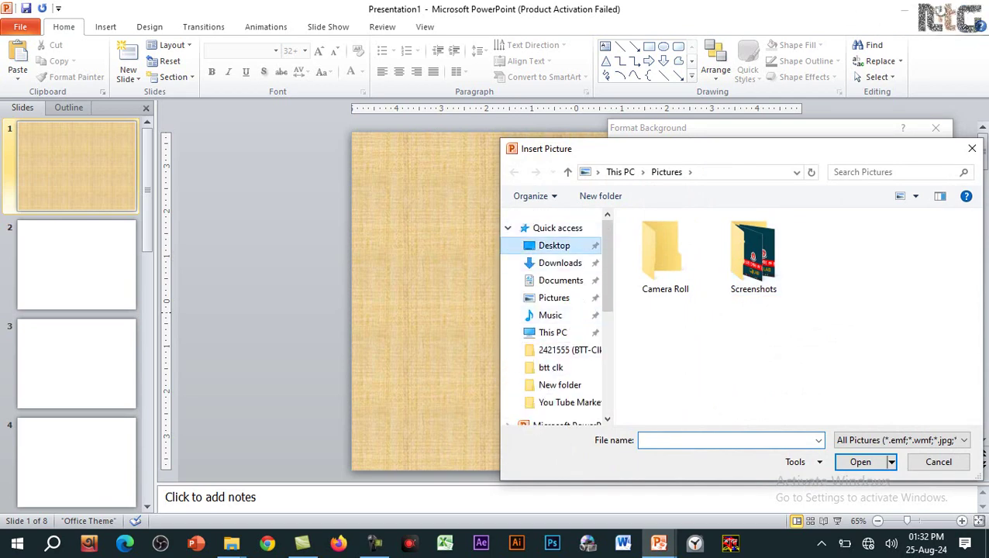
click(555, 245)
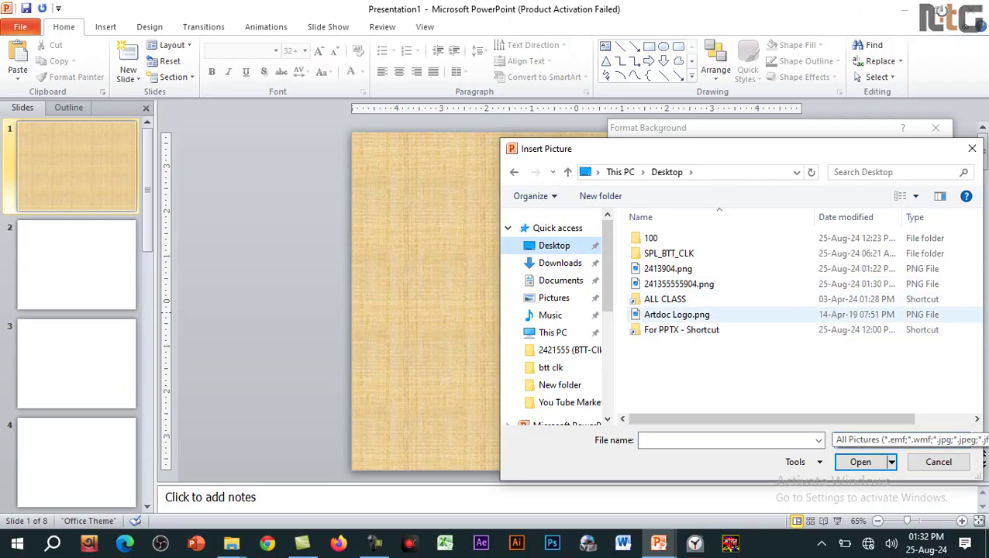
click(679, 284)
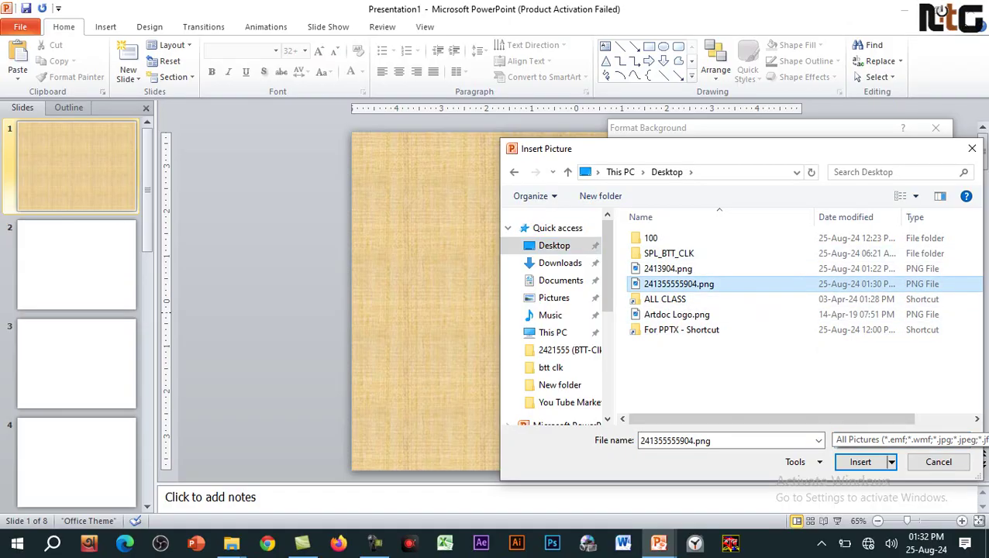
key(Return)
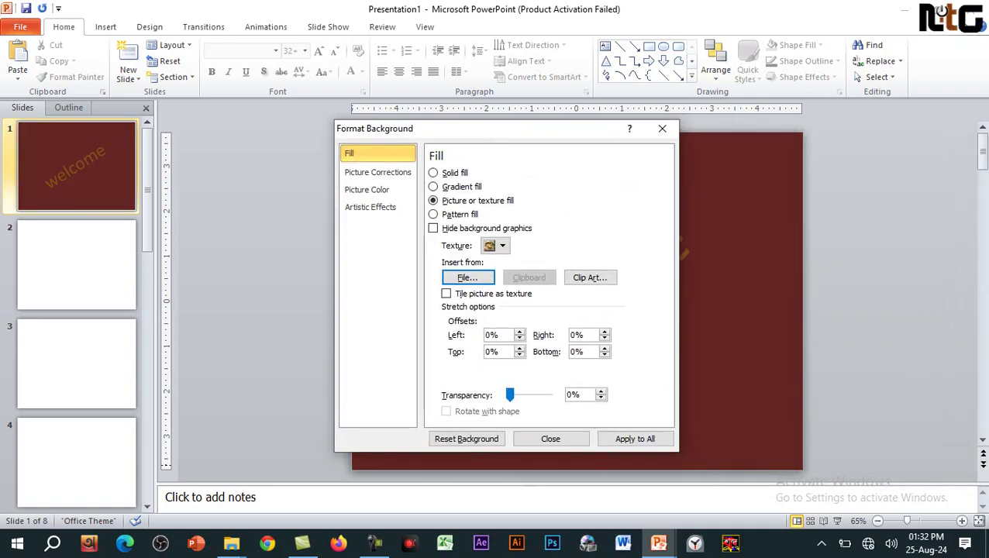
Apply the maroon welcome picture background to all eight slides of Presentation1, then close Format Background.
drag(682, 127, 316, 115)
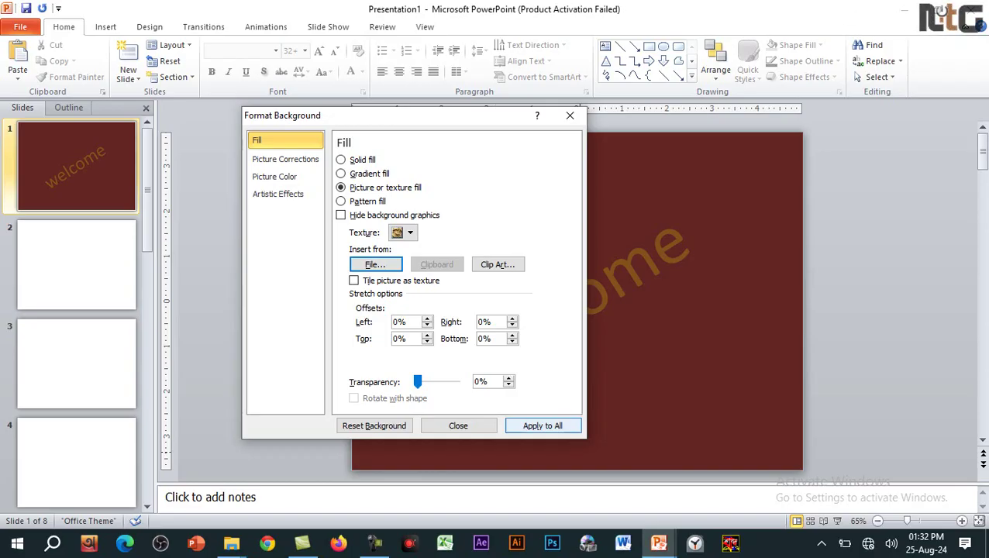
click(543, 425)
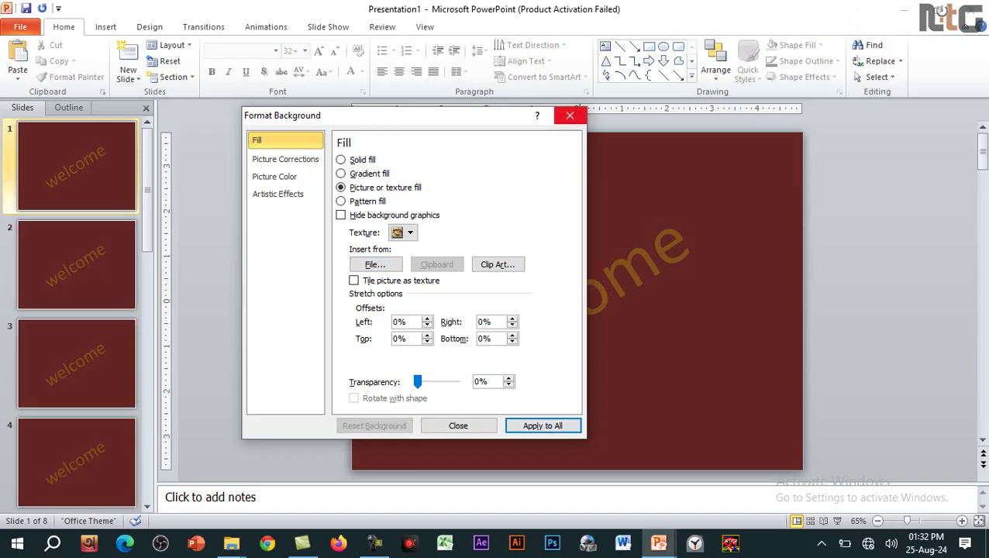
click(570, 115)
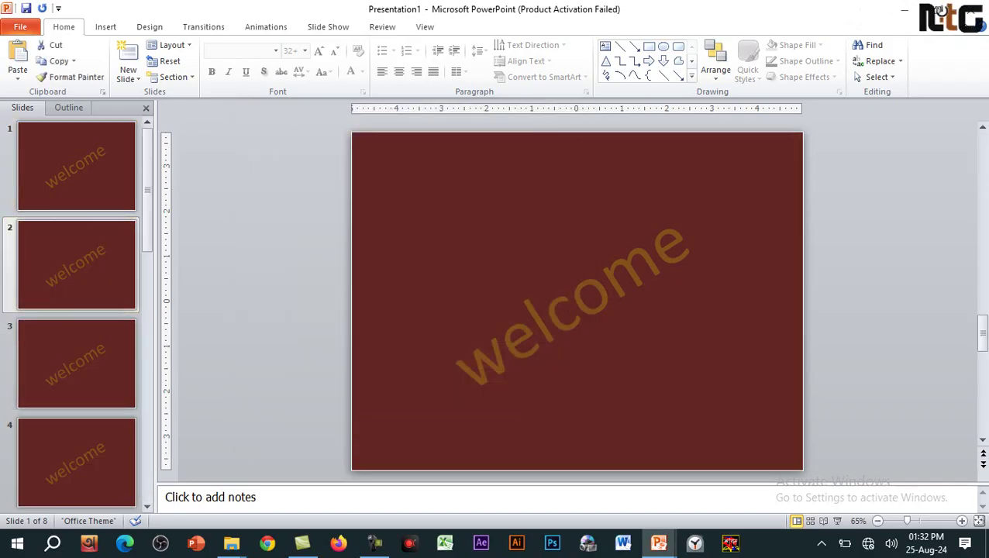